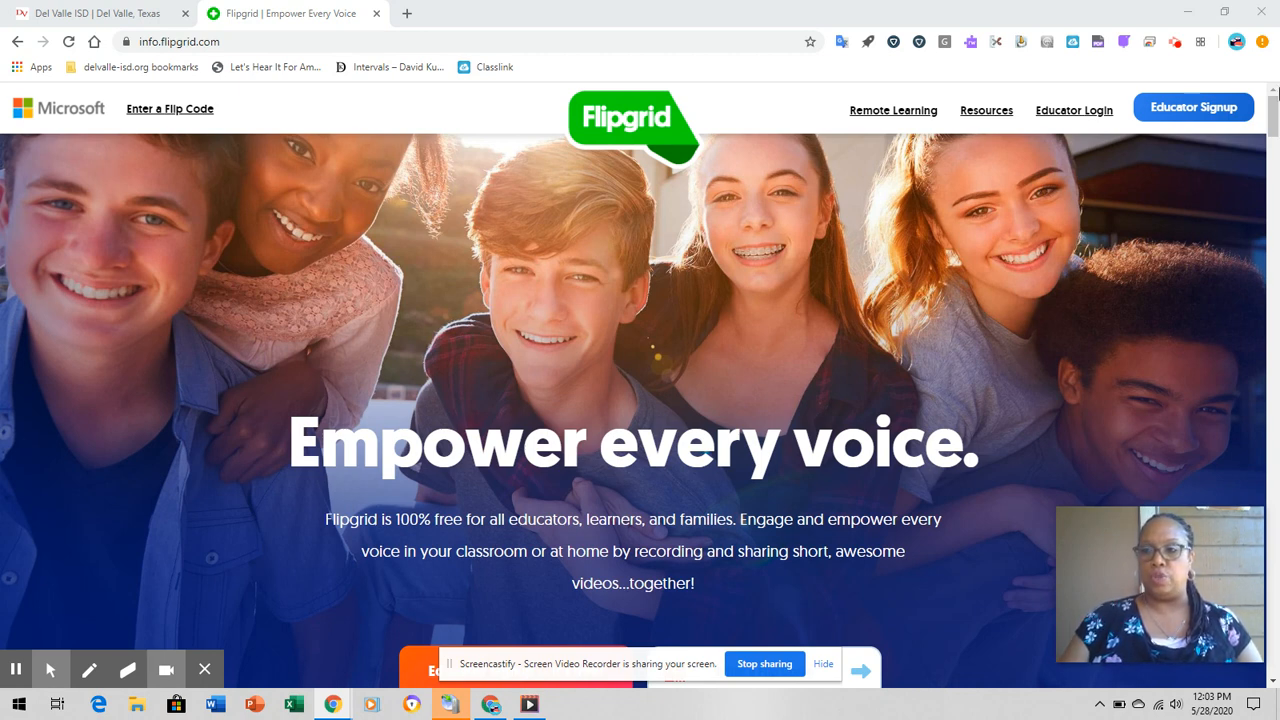
- Sign up as an educator with Google, using the existing school account
left_click_drag(1273, 105, 1274, 127)
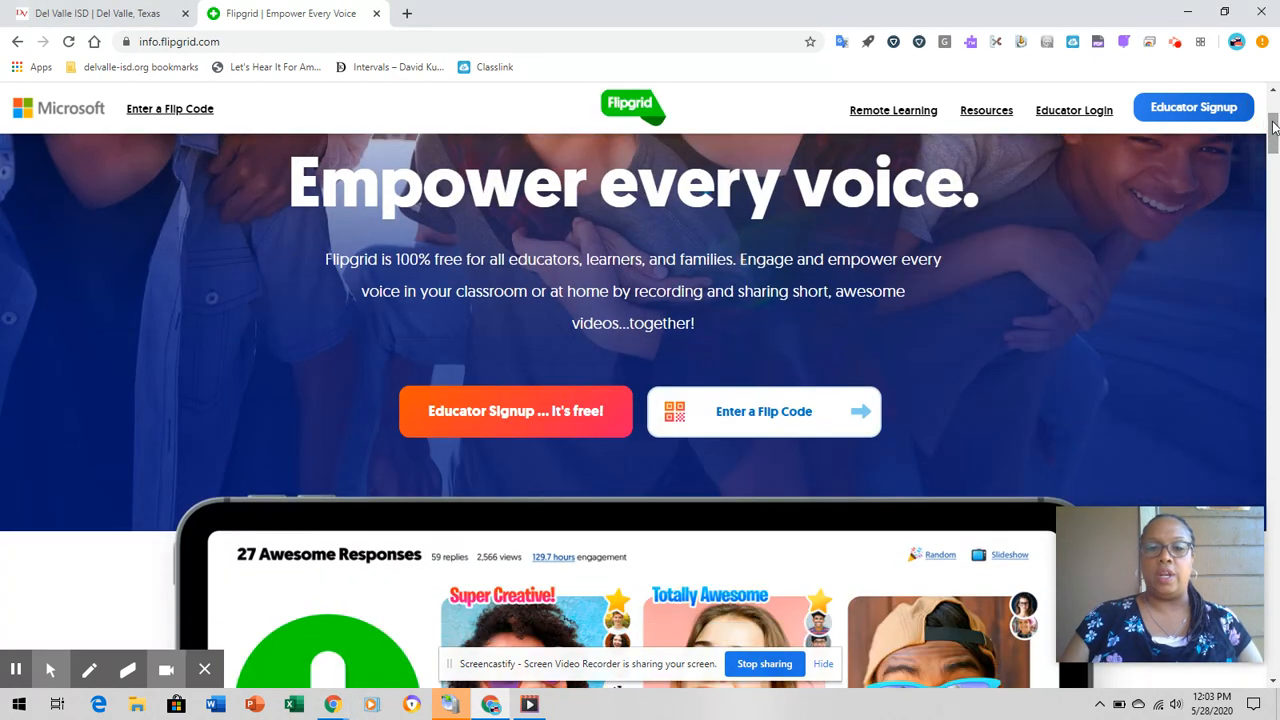
left_click(530, 418)
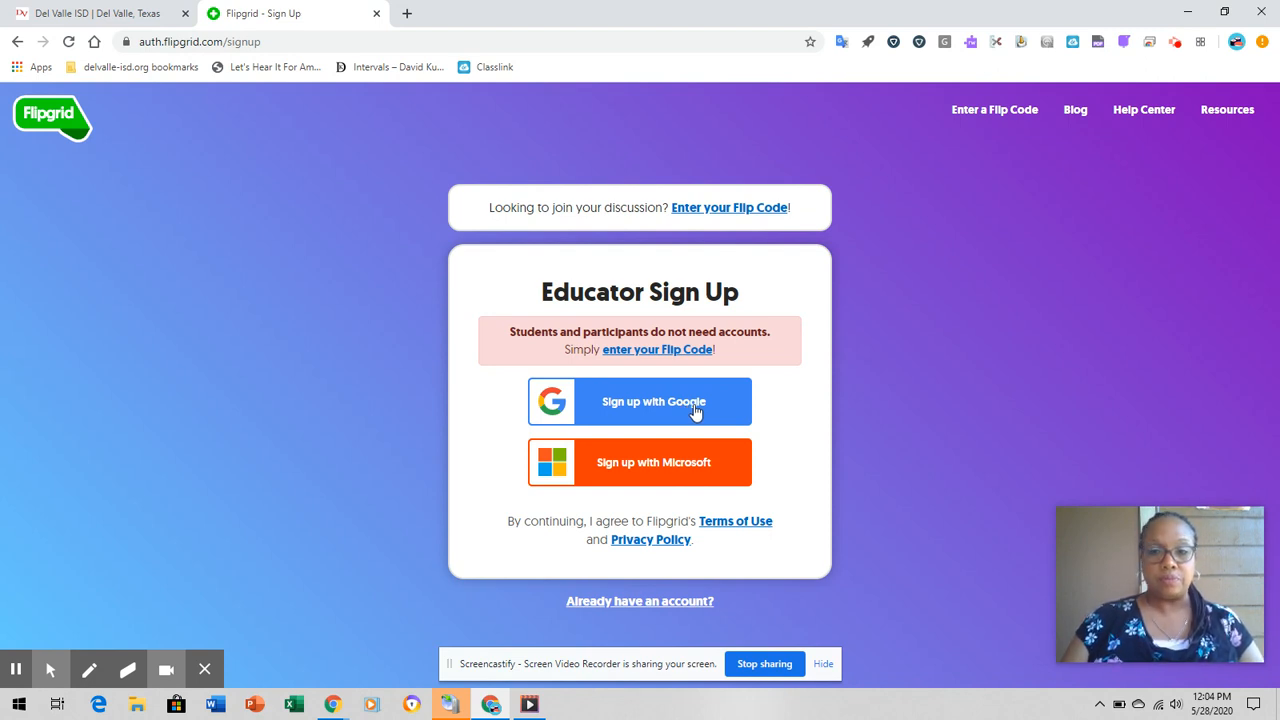
left_click(703, 404)
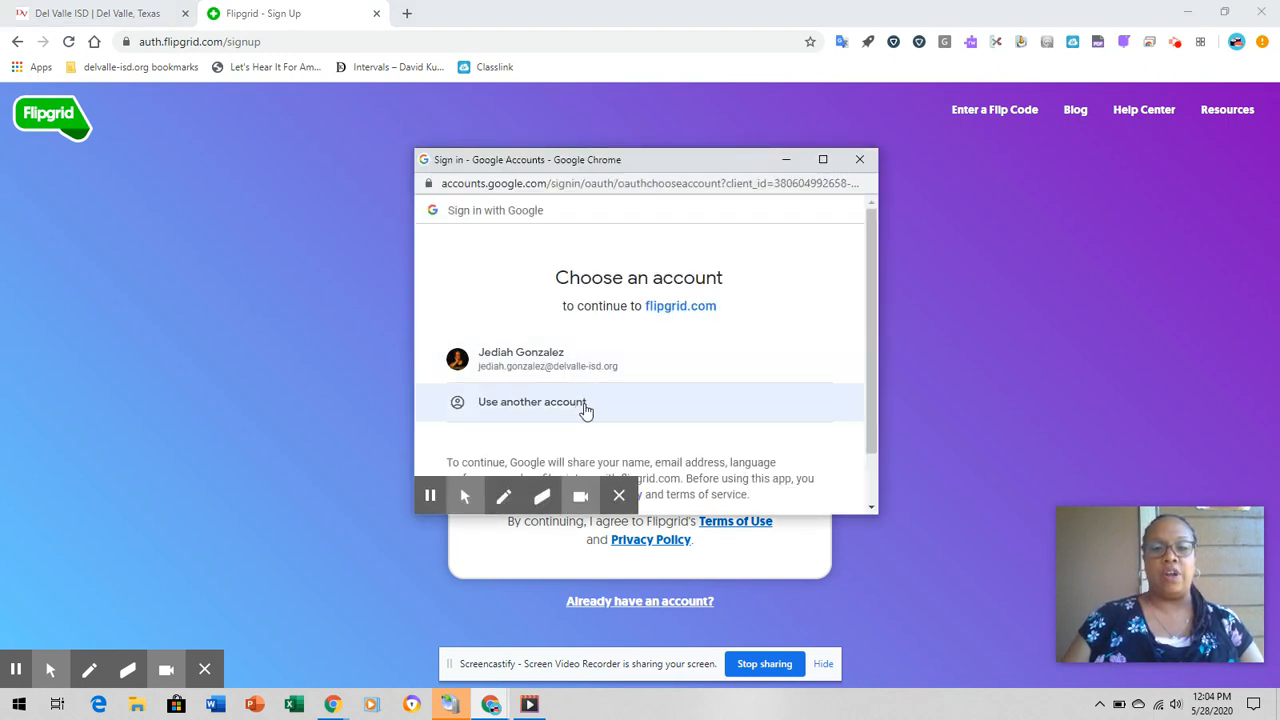
left_click(569, 364)
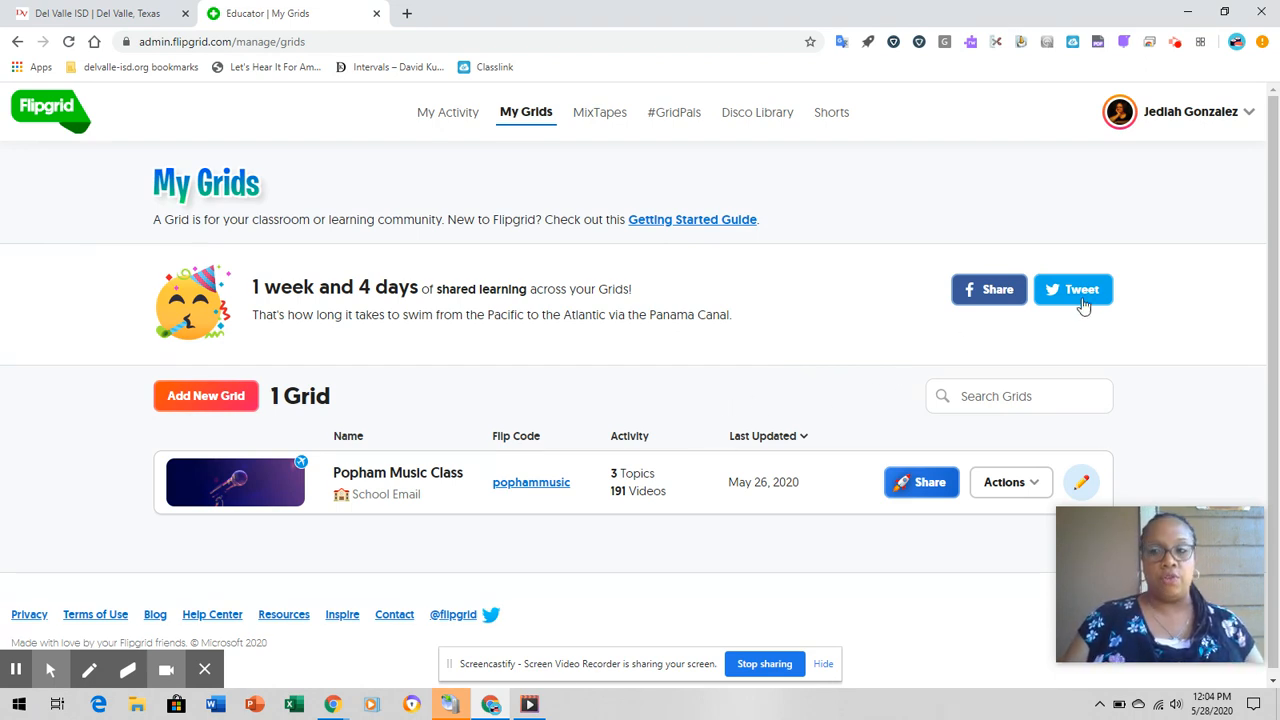
- Examine the Popham Music Class grid's details and topics, and return to the overview of all grids
left_click_drag(1273, 228, 1274, 252)
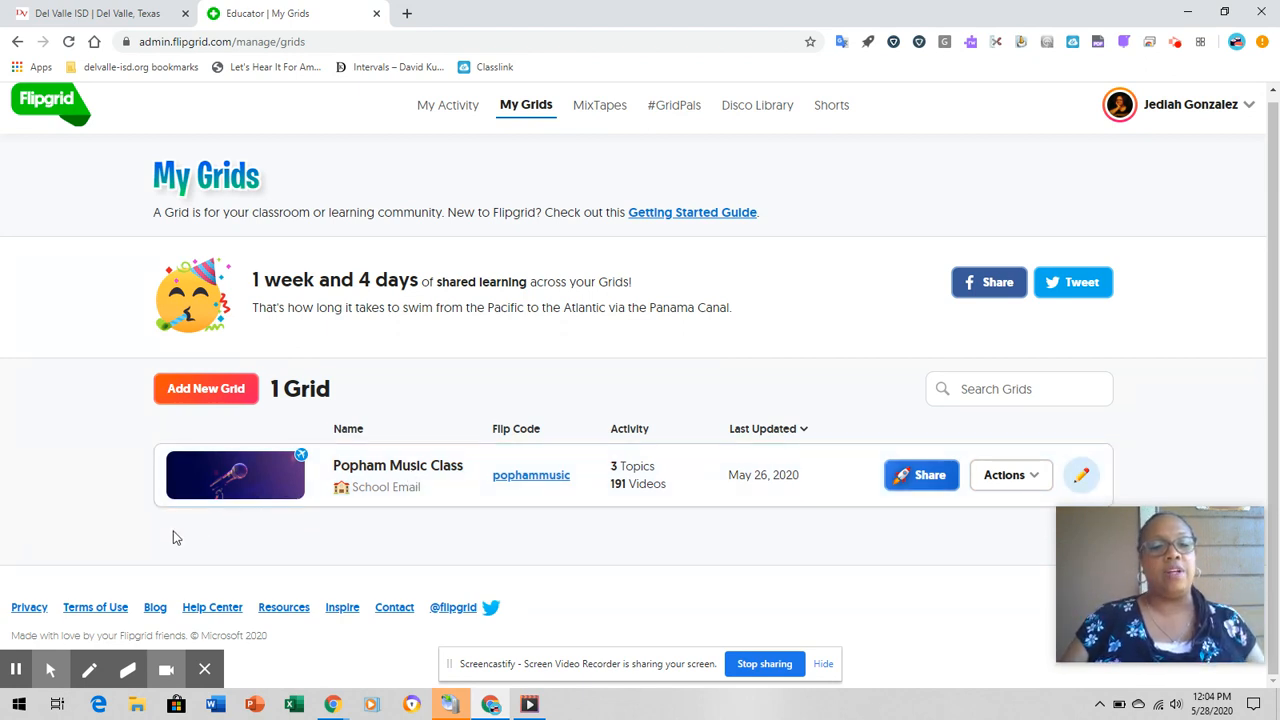
left_click(250, 470)
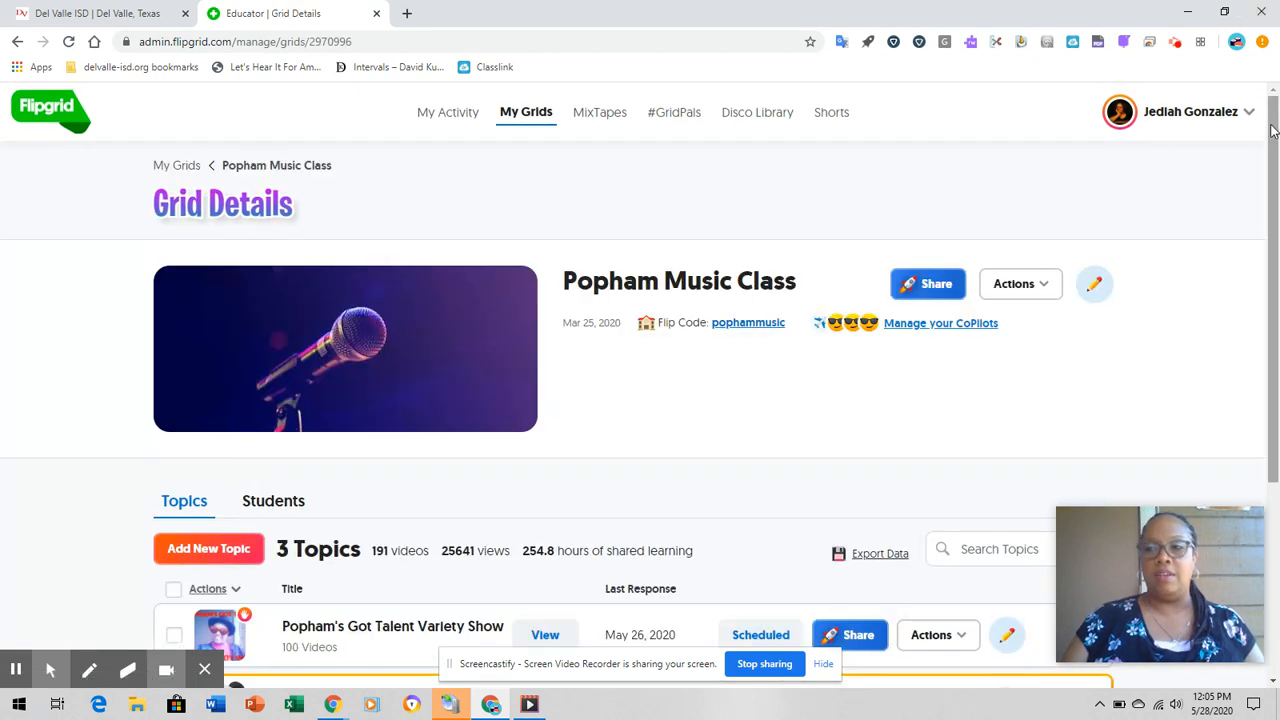
left_click_drag(1270, 133, 1277, 258)
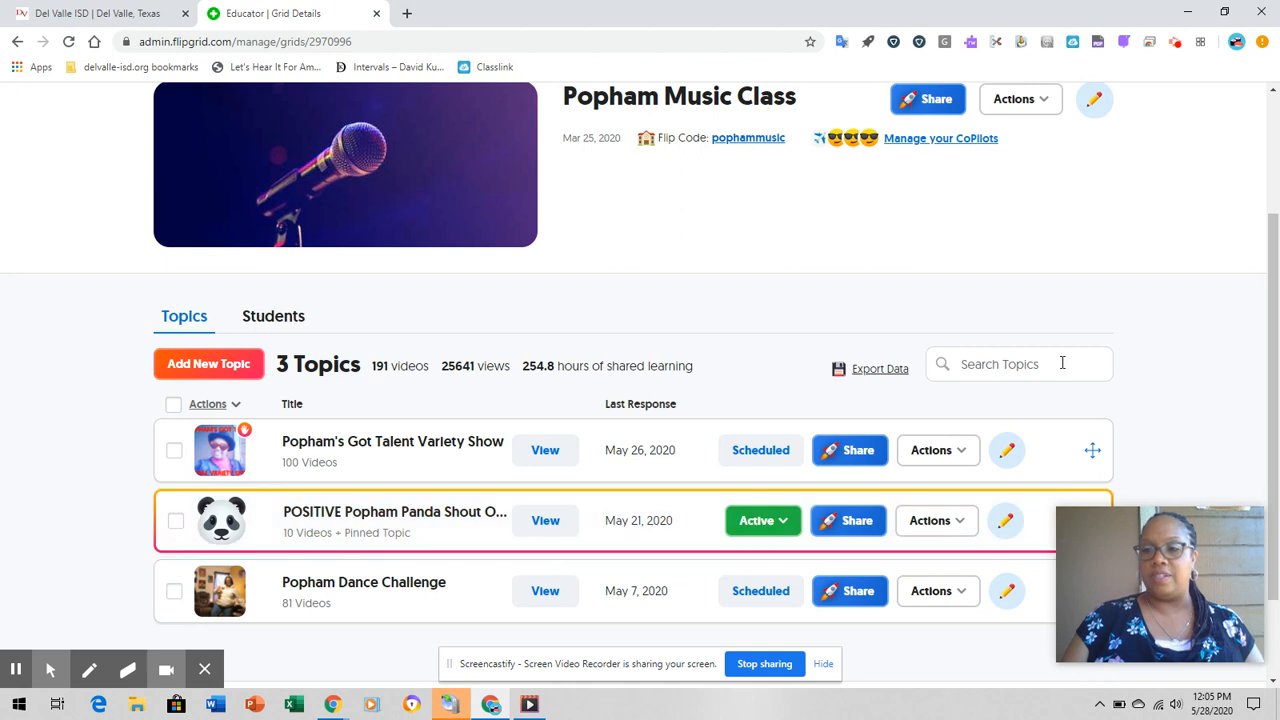
left_click_drag(1273, 294, 1266, 206)
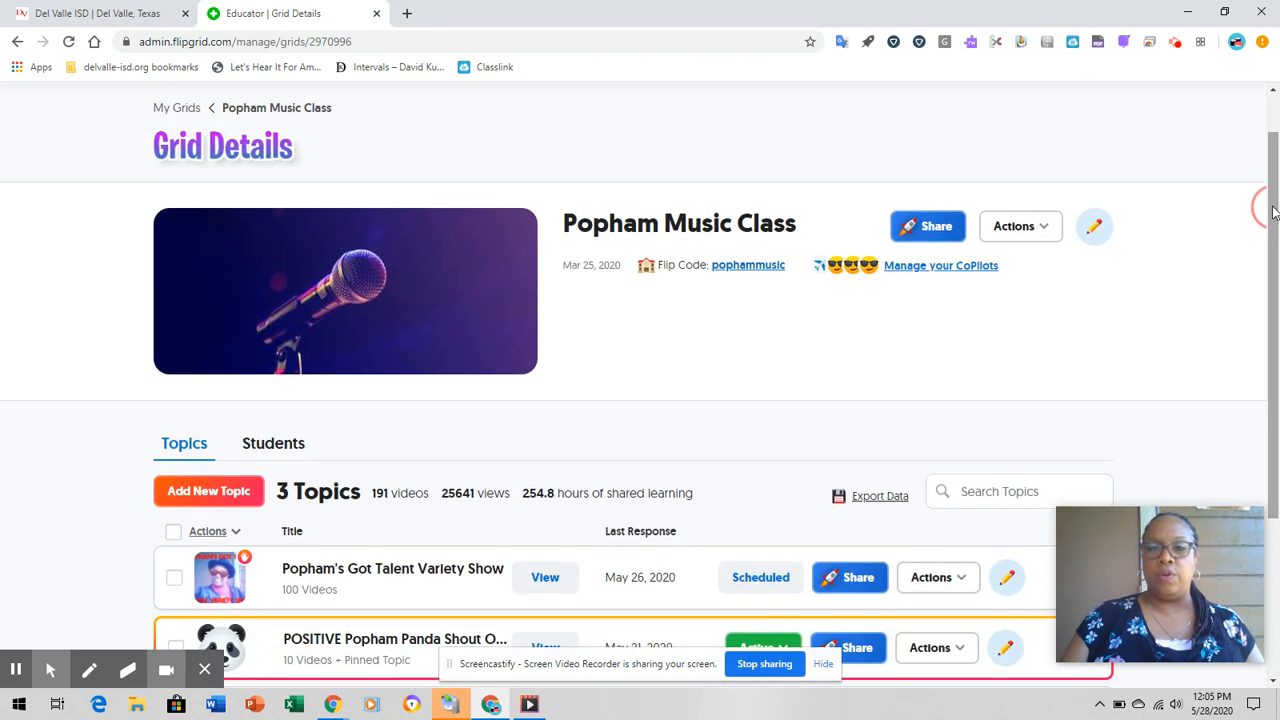
left_click(187, 114)
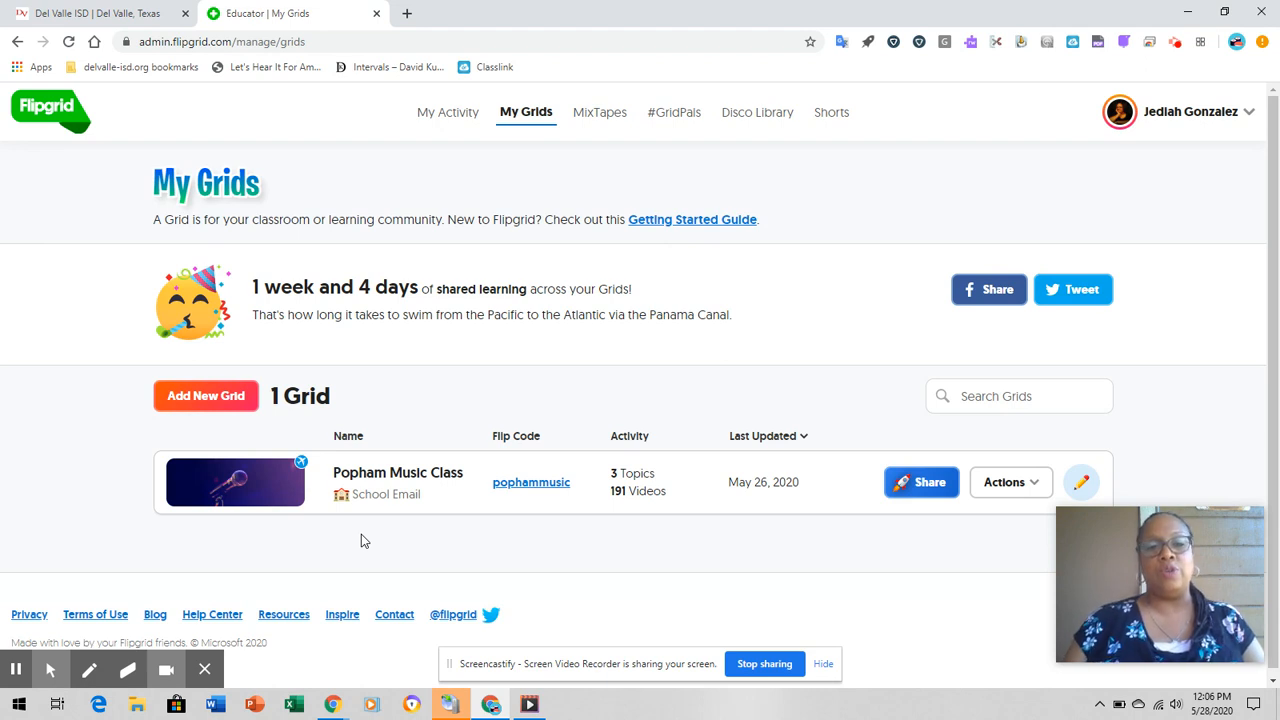
- Start a new grid and name it "CEDFA Training"
left_click(230, 397)
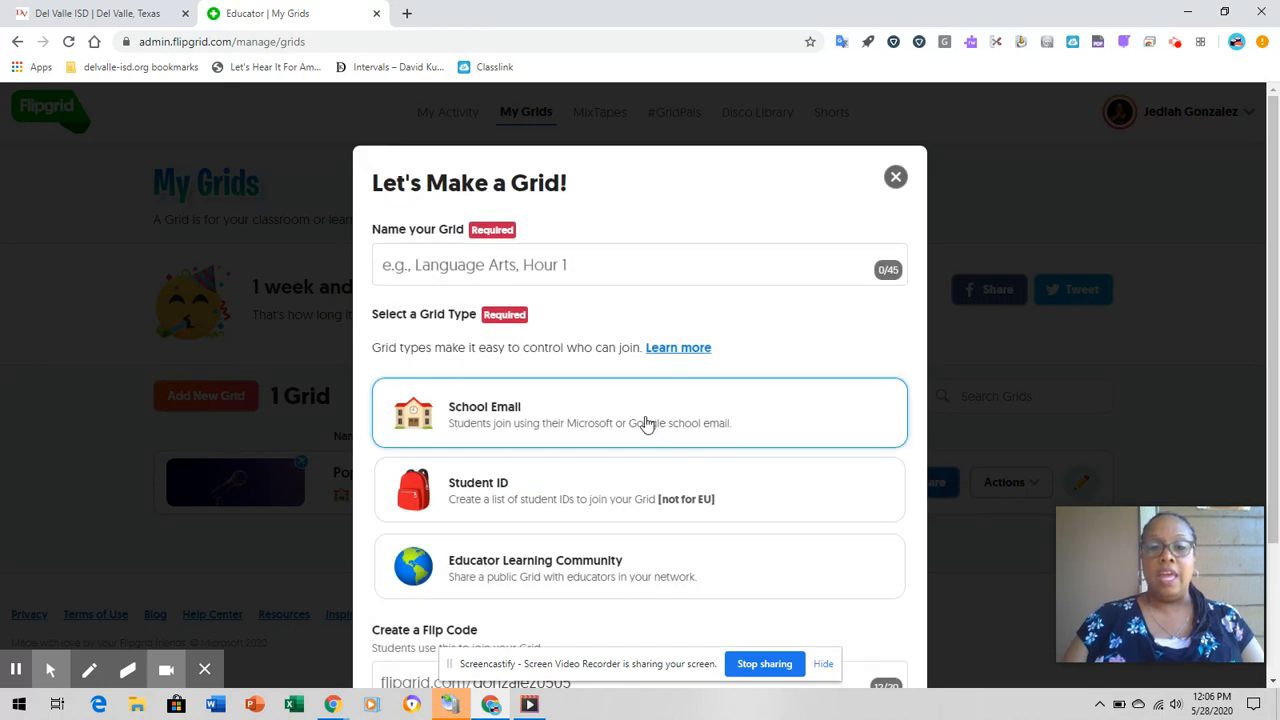
left_click_drag(1268, 196, 1271, 231)
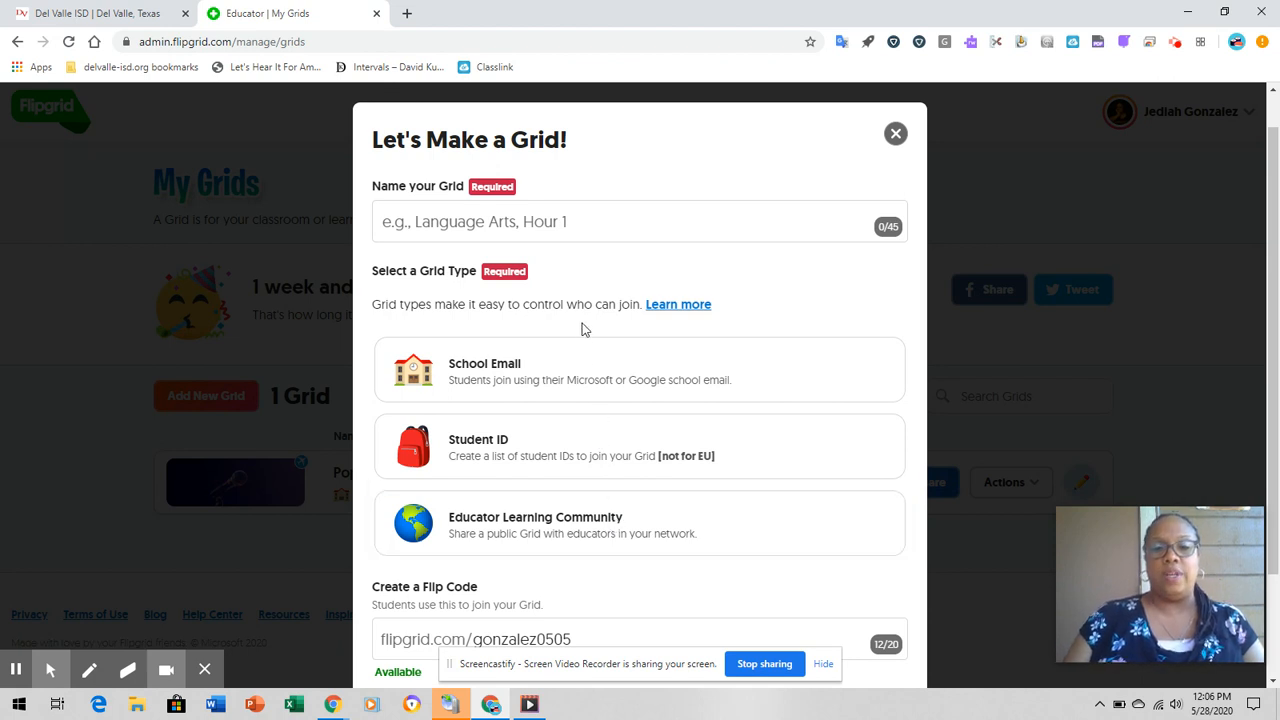
left_click(540, 223)
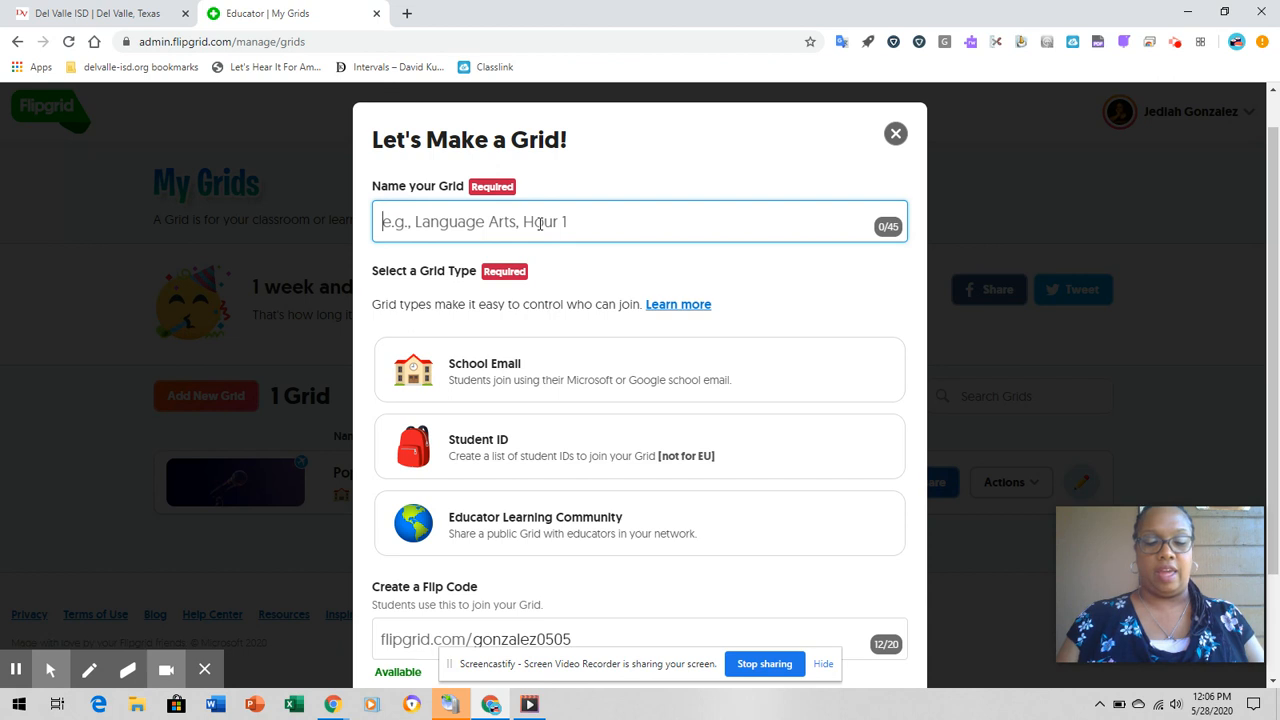
type("CEDFA ")
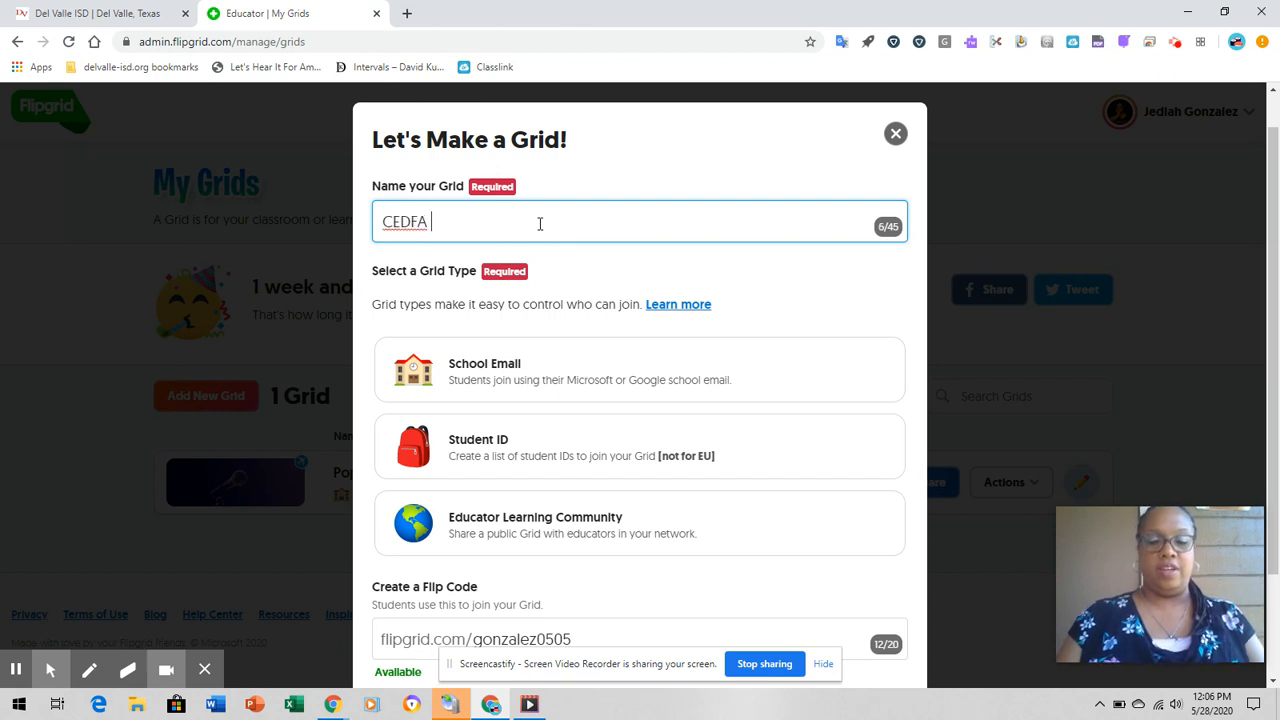
type("Training")
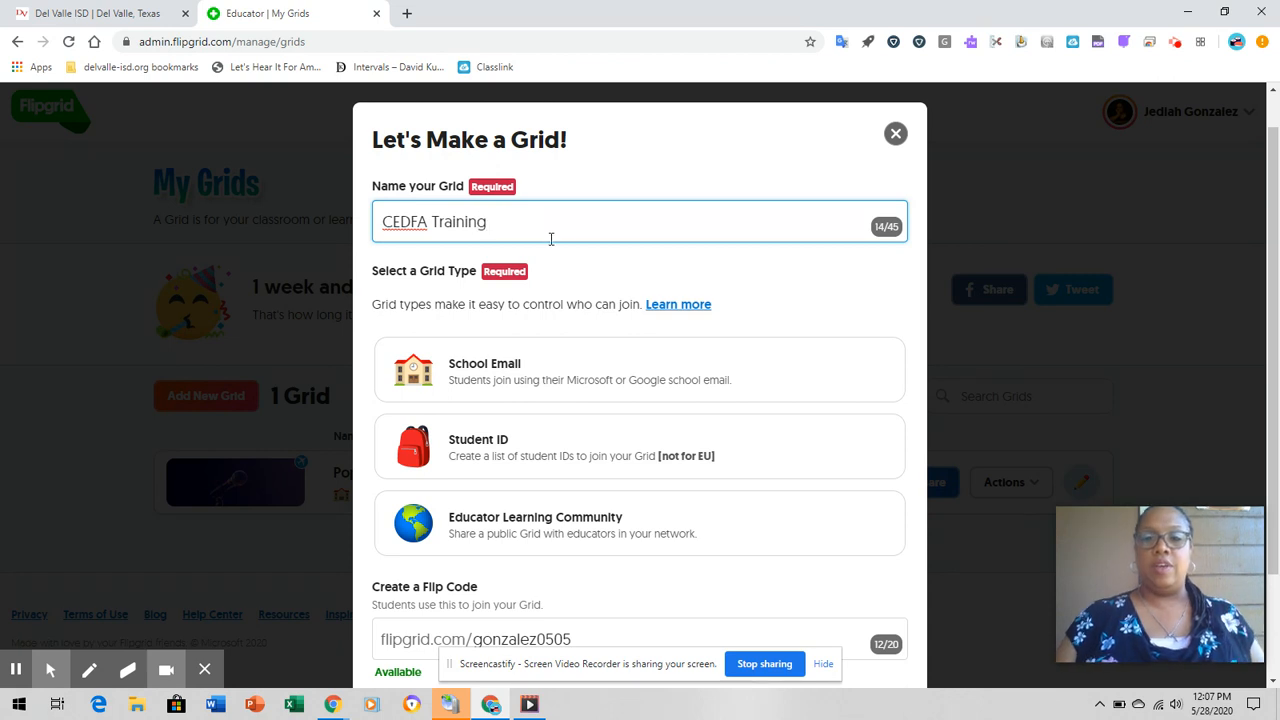
- Set the grid type to School Email and continue with the suggested Flip Code
left_click(633, 378)
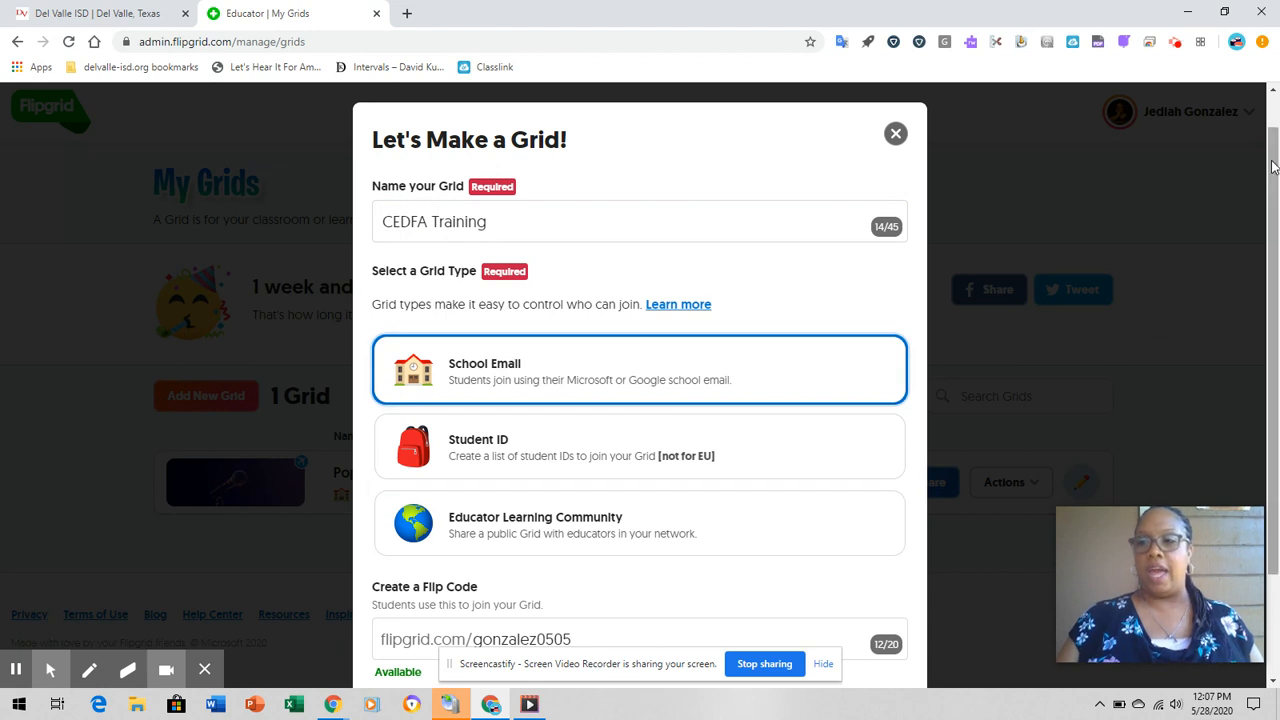
left_click_drag(1273, 167, 1265, 242)
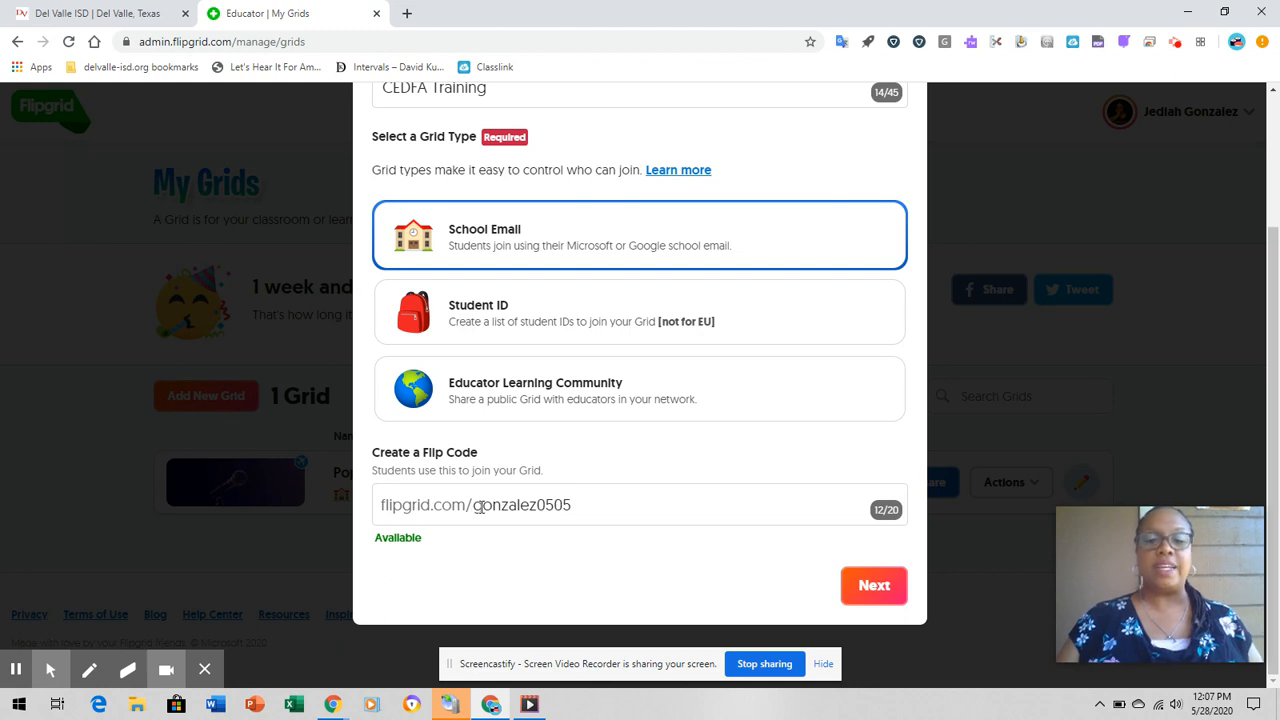
left_click(876, 586)
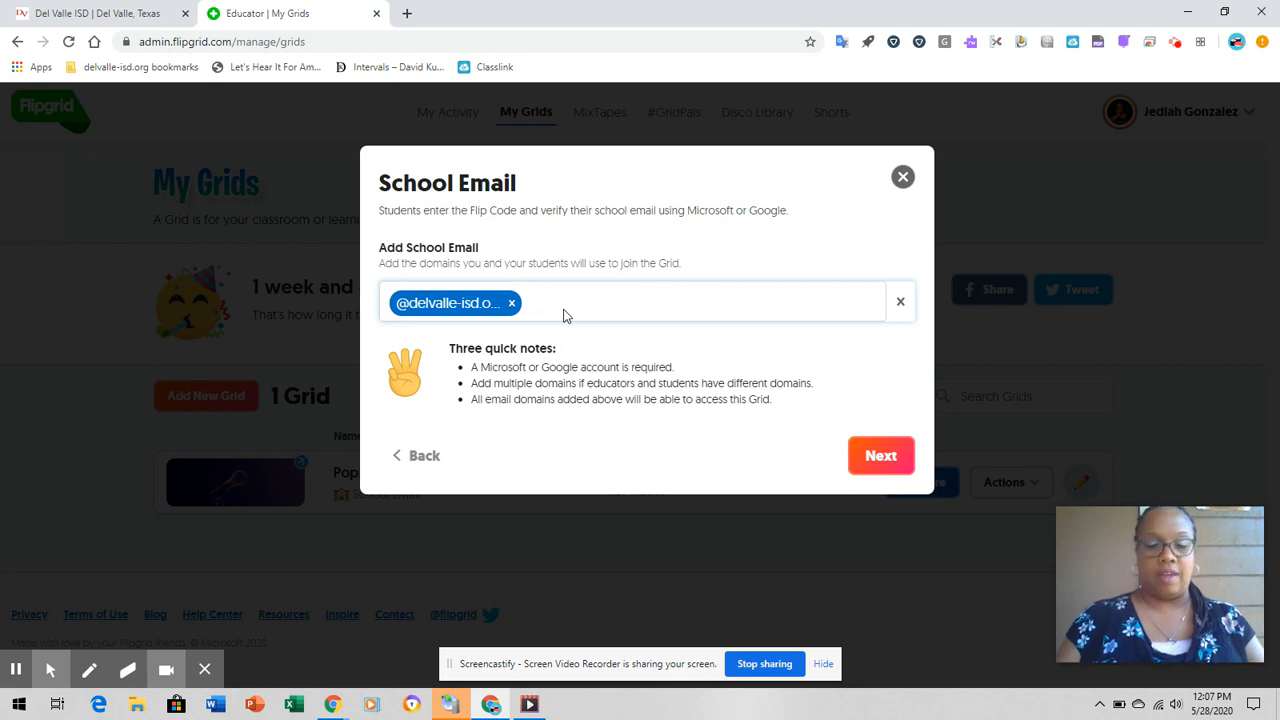
- Add gmail.com and dvisd.net to the school email domains allowed to join, and create the grid
type("@")
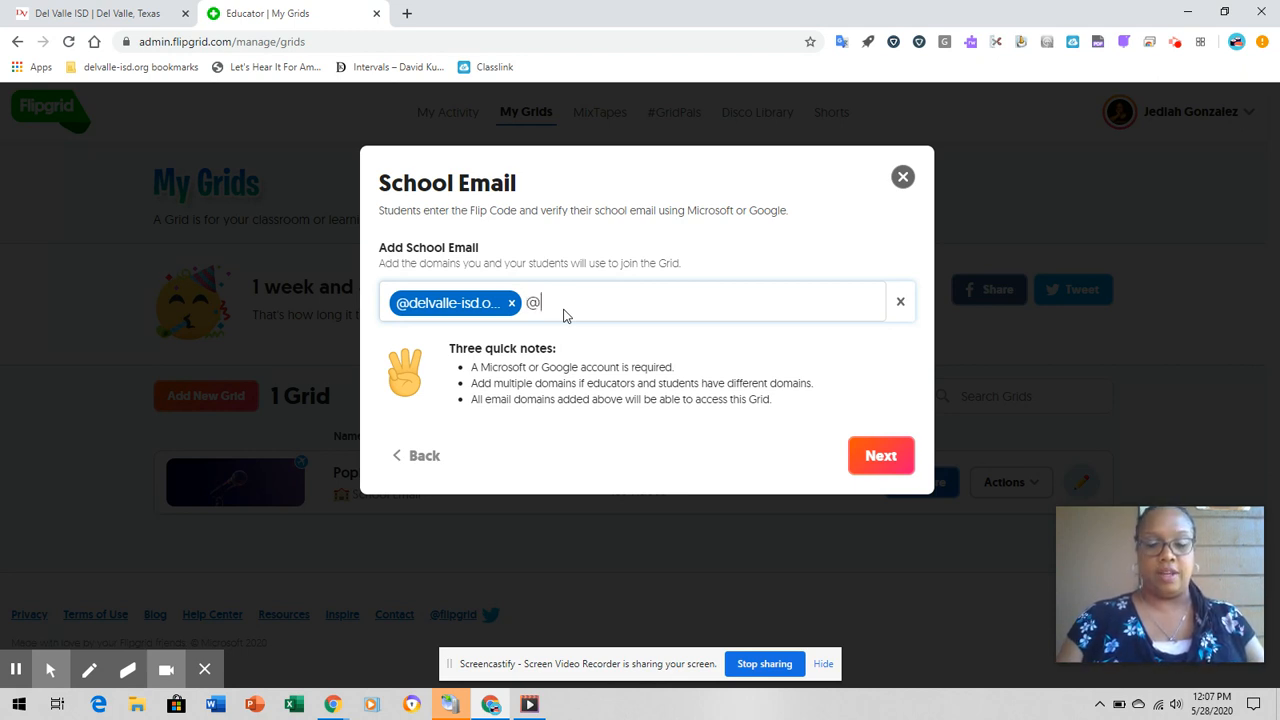
type("gmail.com")
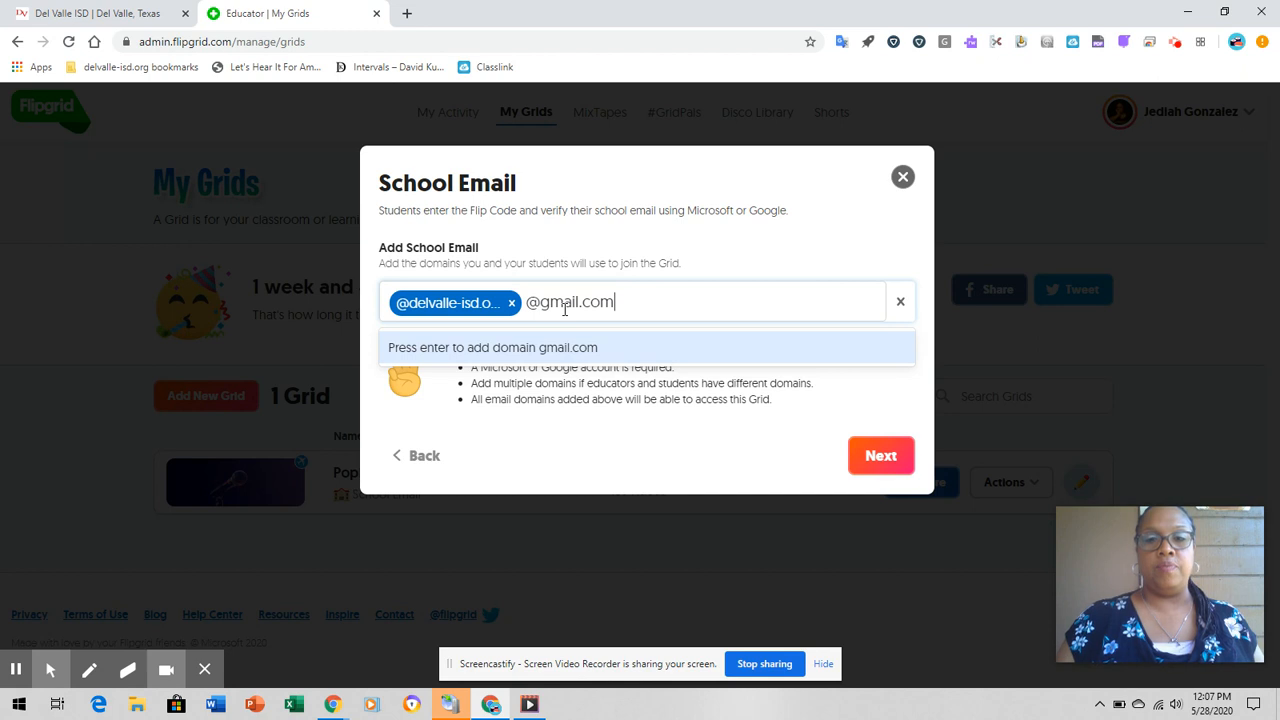
left_click(565, 343)
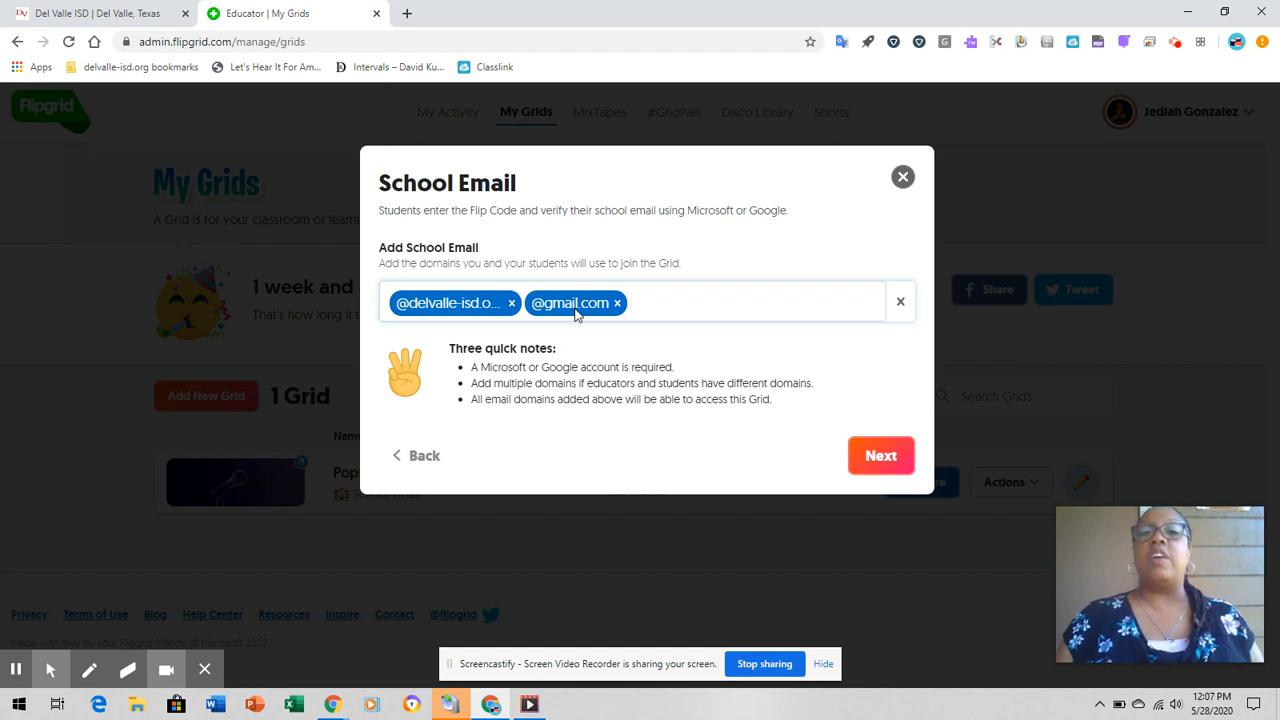
type("@dvsd")
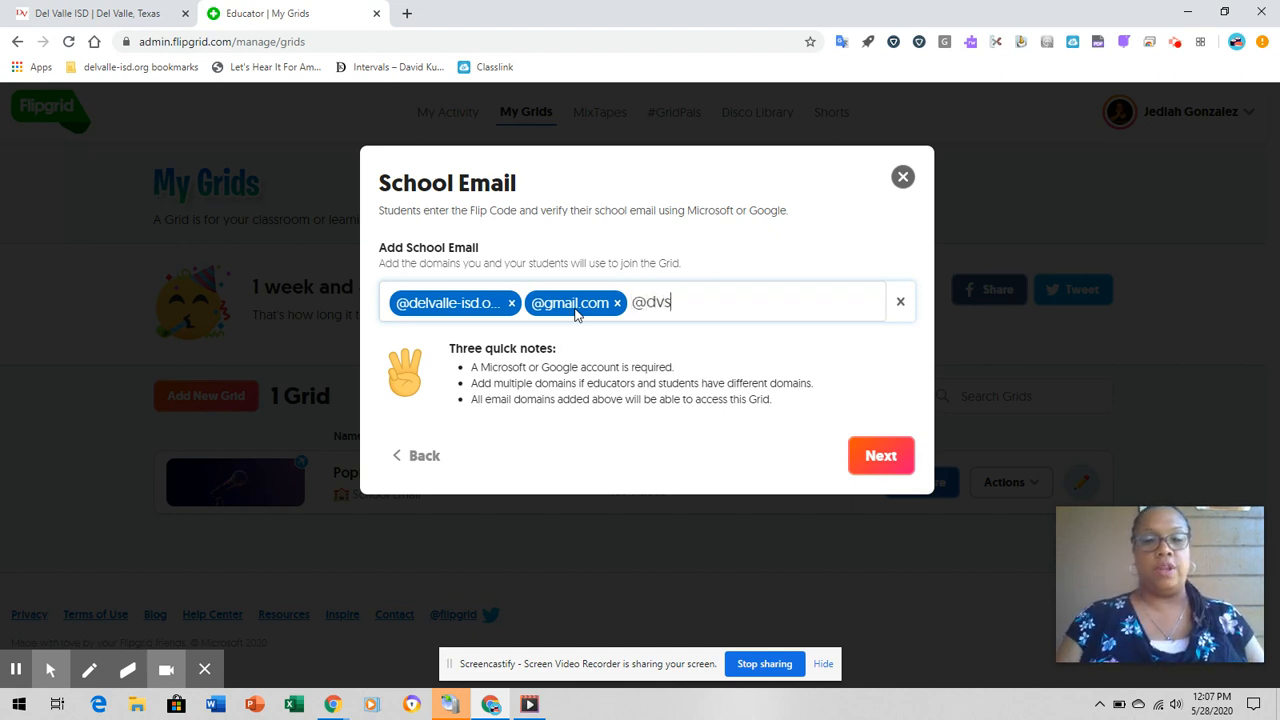
key("BackSpace")
key("BackSpace")
type("isd.net")
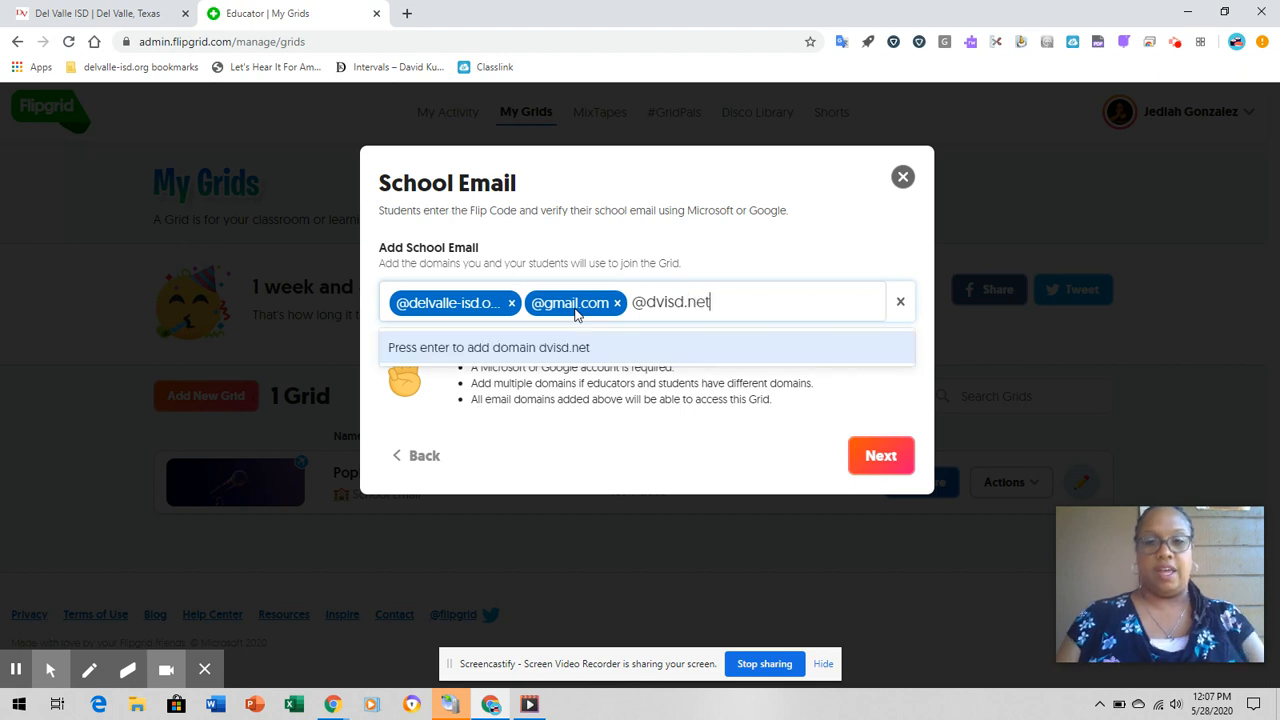
left_click(552, 346)
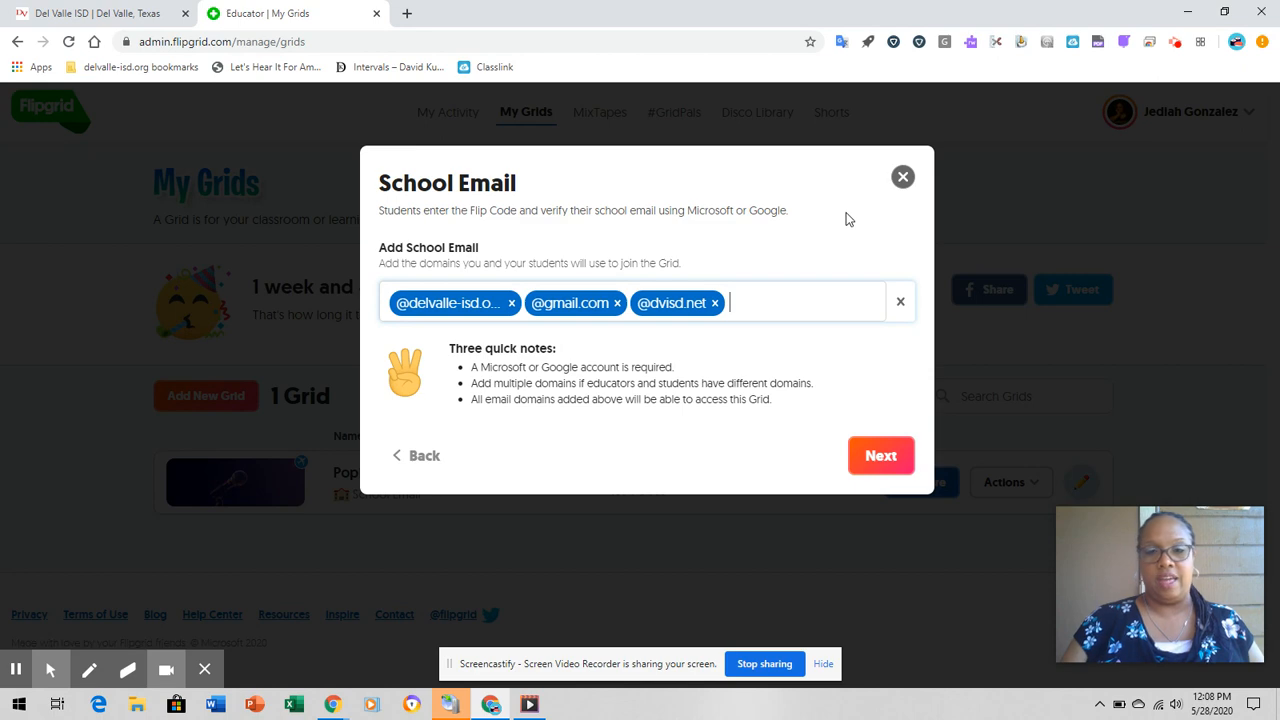
left_click(879, 468)
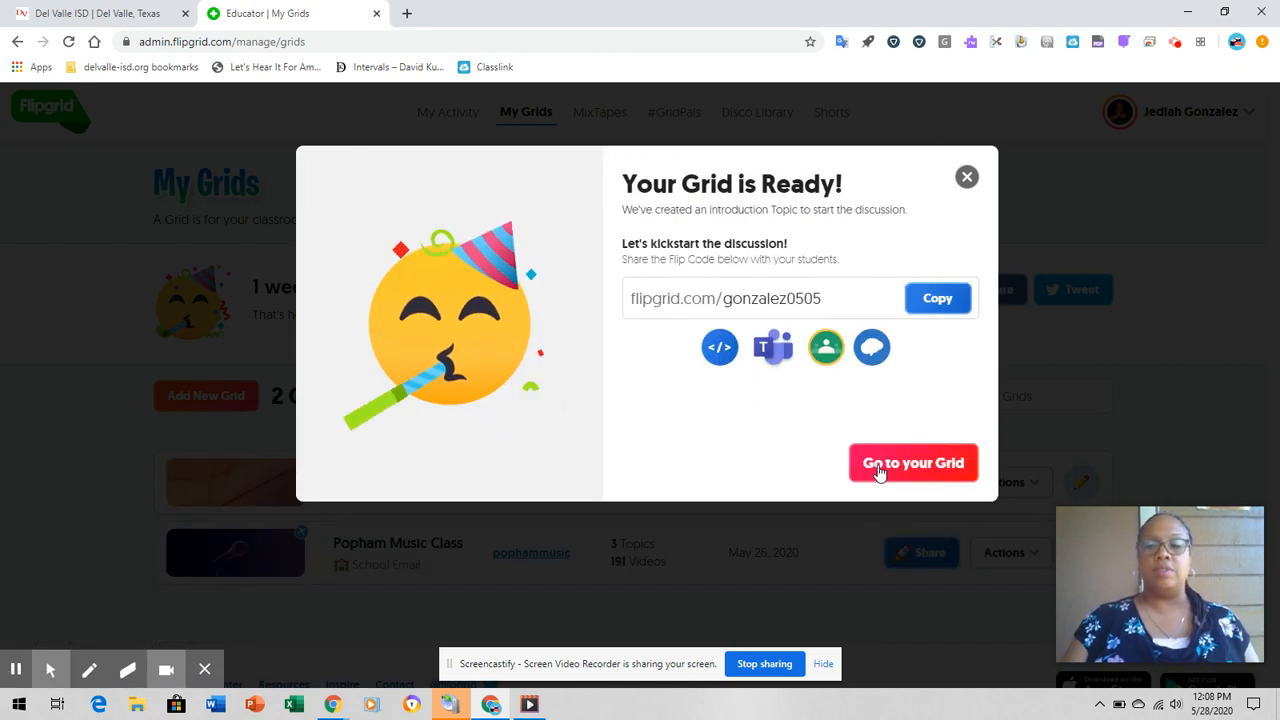
- Go to the new CEDFA Training grid and start a new topic in it
left_click(878, 468)
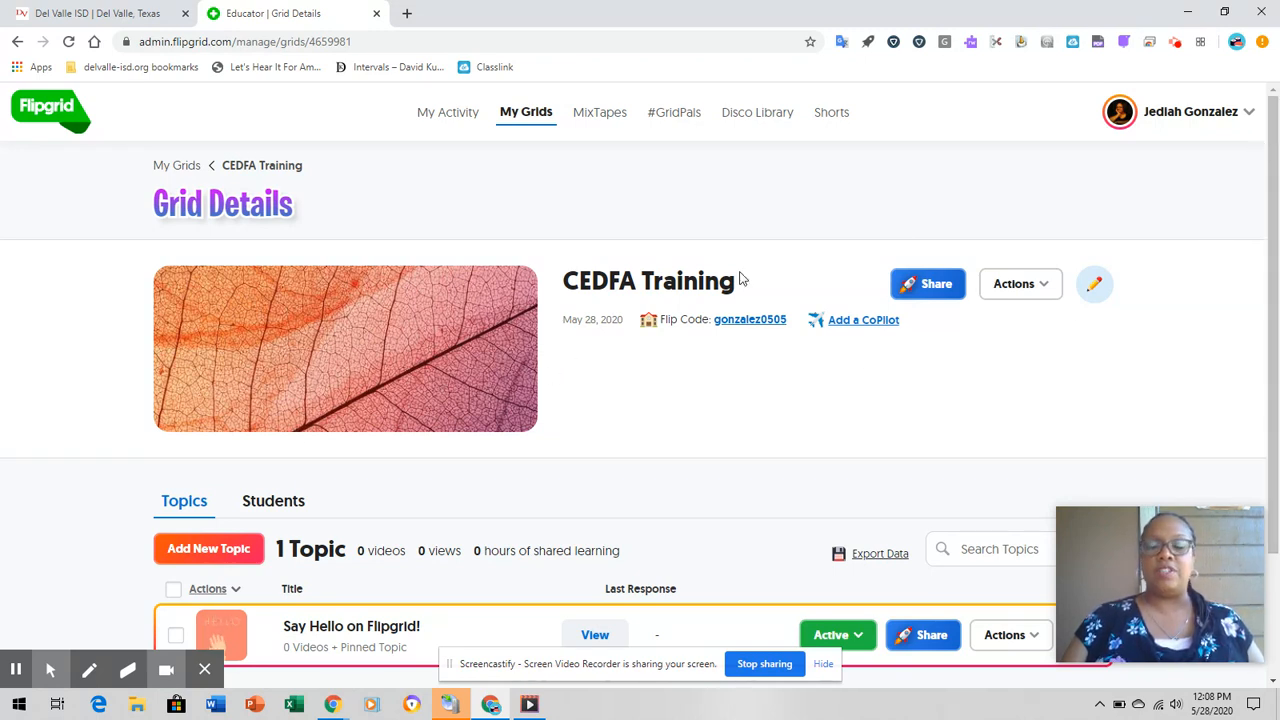
left_click_drag(1276, 148, 1275, 238)
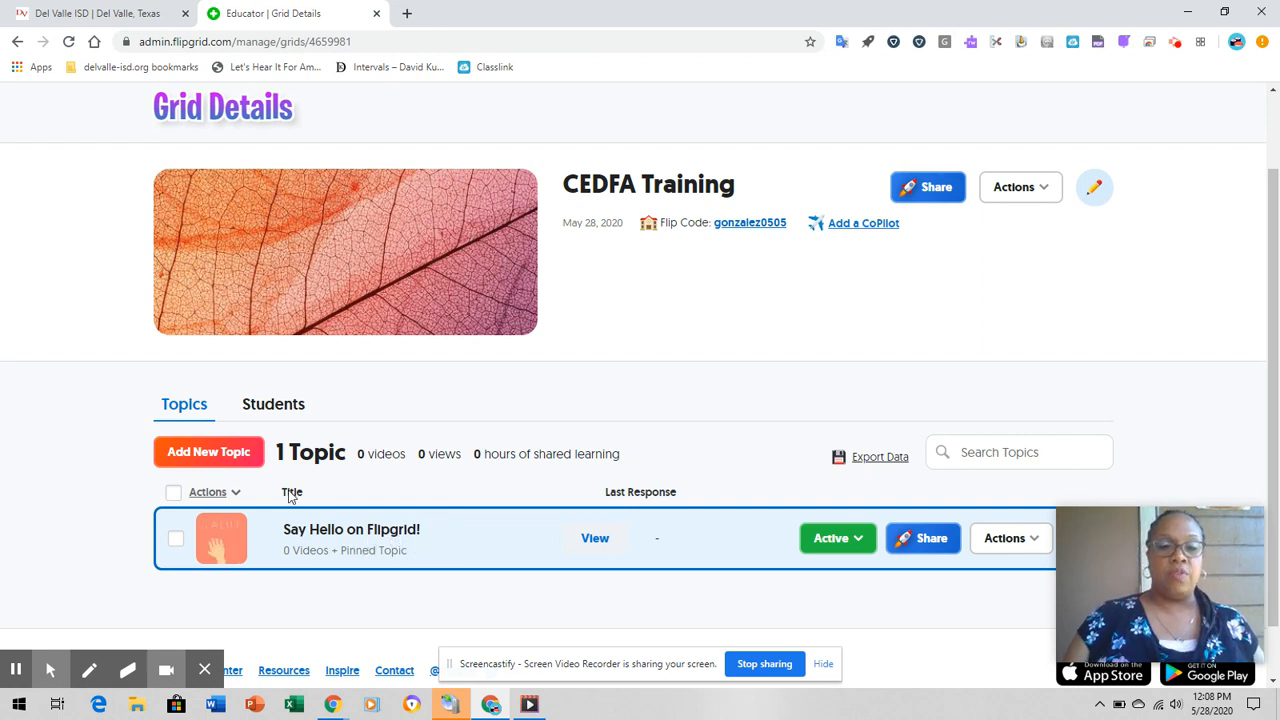
left_click(238, 456)
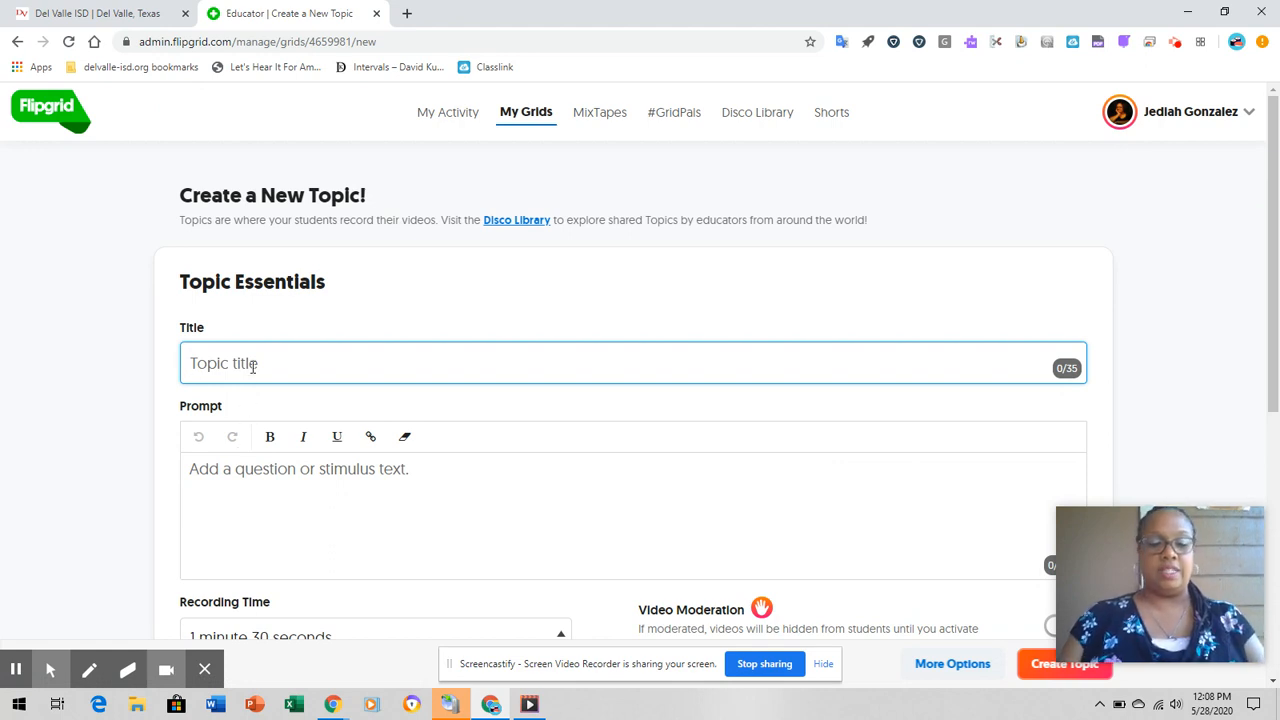
- Enter "What is your favorite Fine Arts Dis" as the topic title
type("What is hyour")
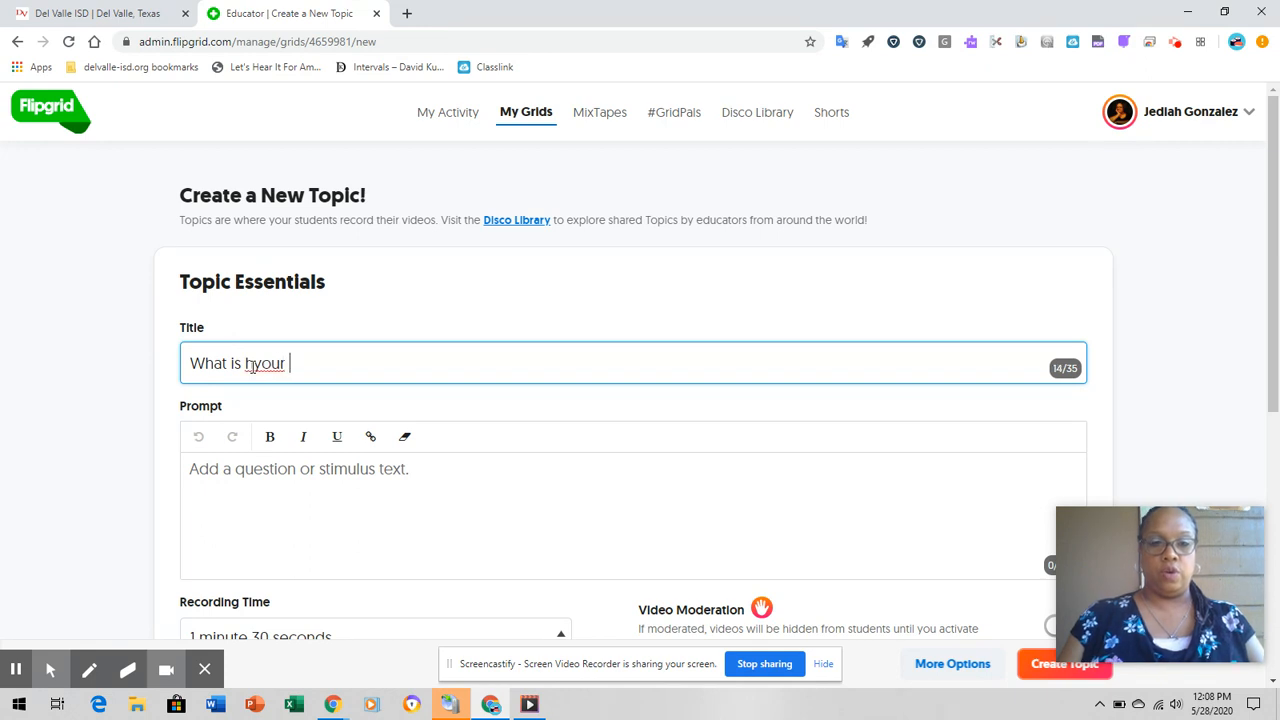
key("BackSpace")
key("BackSpace")
key("BackSpace")
key("BackSpace")
key("BackSpace")
key("BackSpace")
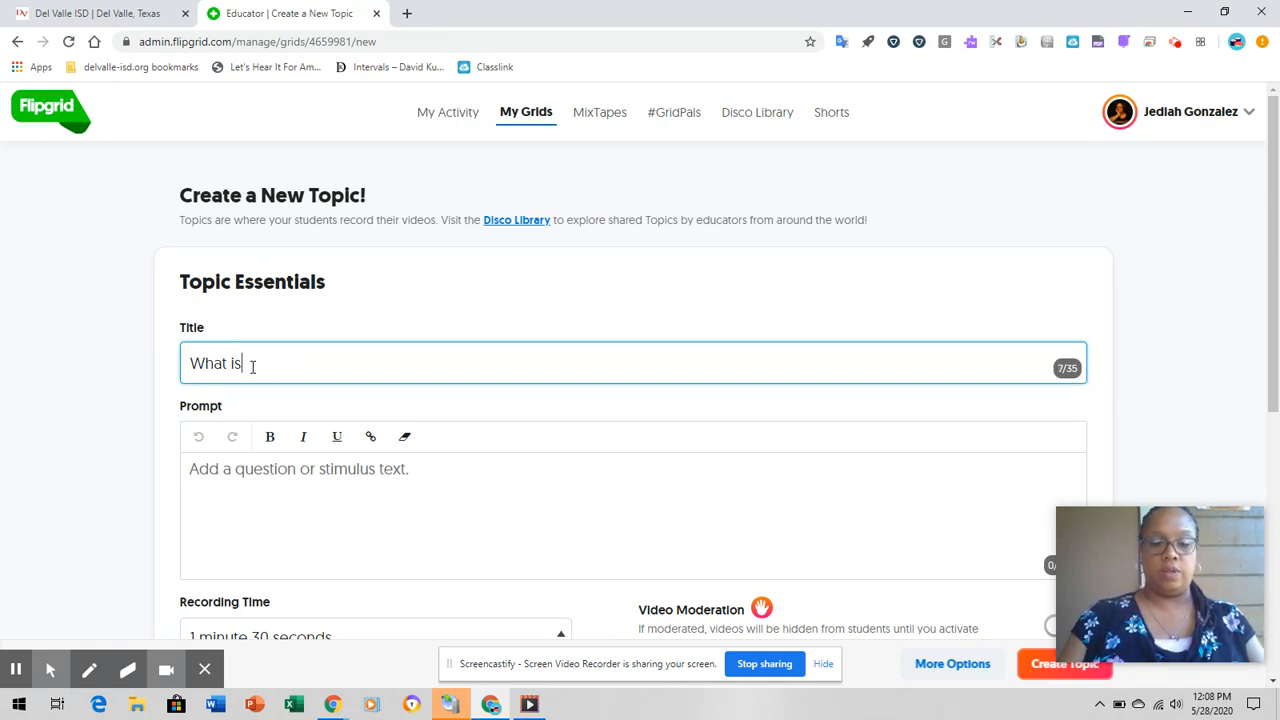
type("your fa")
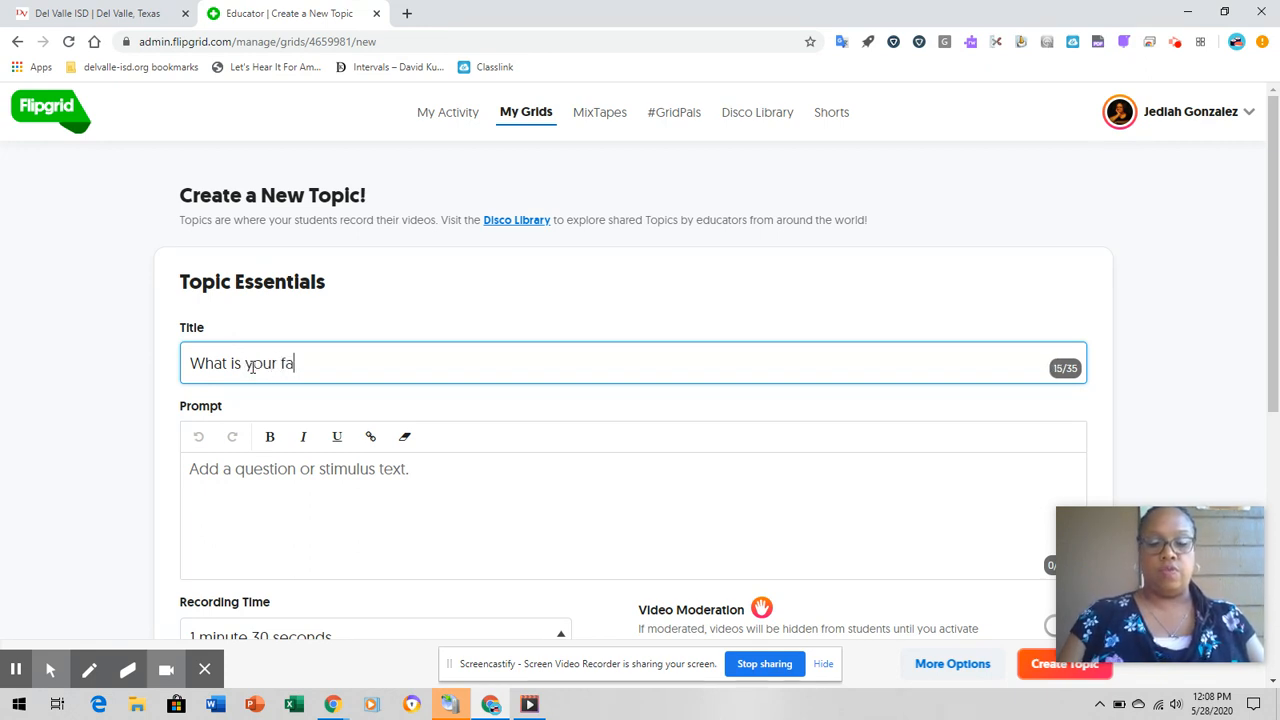
type("vorite Fine ")
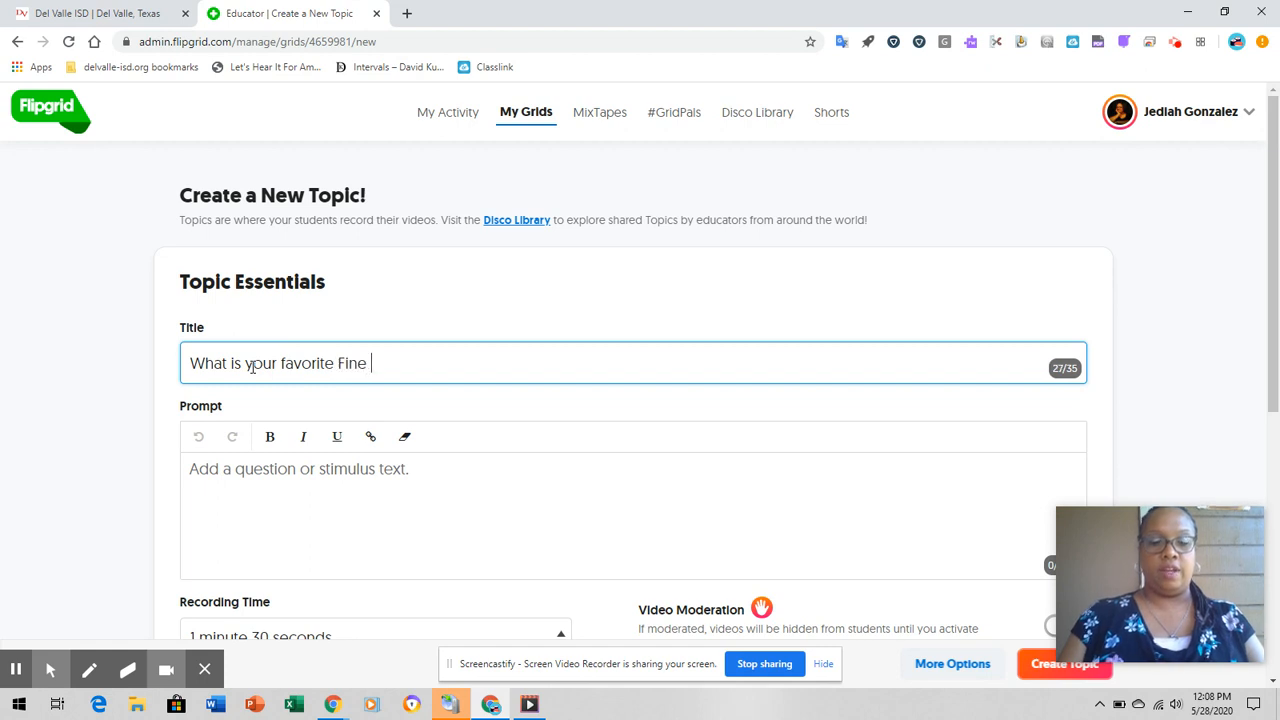
type("Arts Dis")
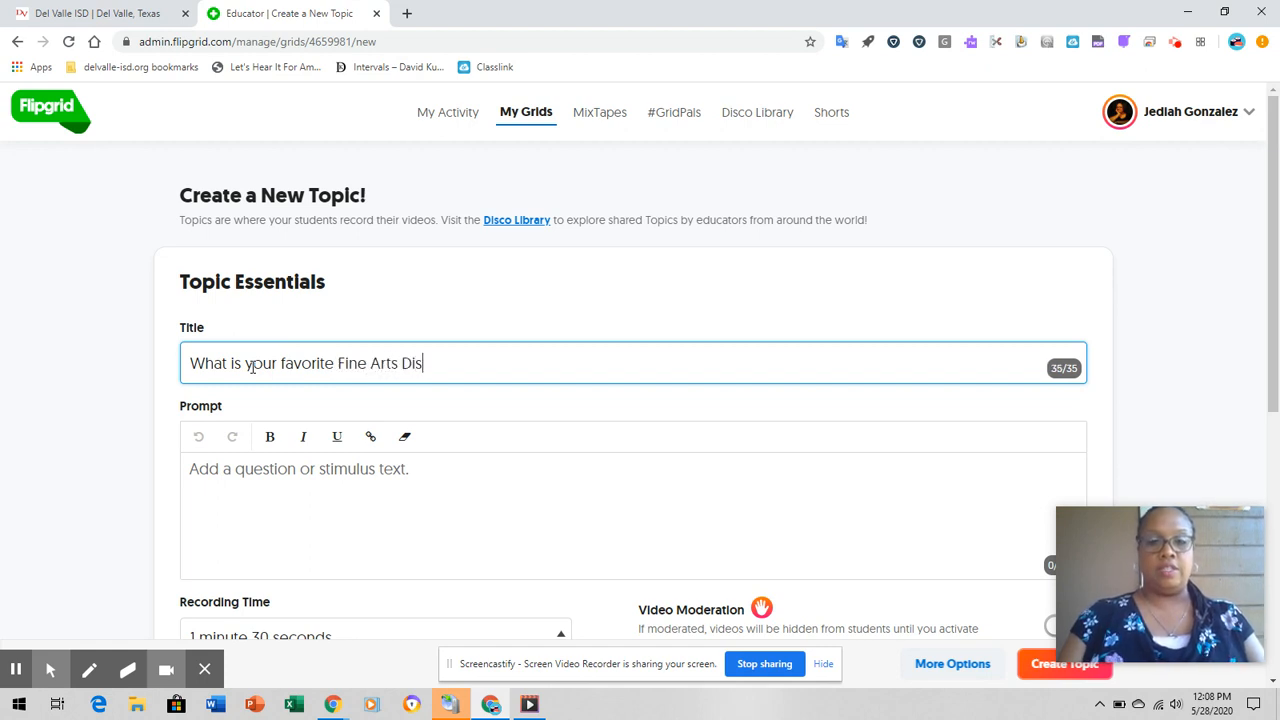
- Reword the topic title to "What is your Fine Arts Discipline"
key("BackSpace")
key("BackSpace")
key("BackSpace")
key("BackSpace")
key("BackSpace")
key("BackSpace")
key("BackSpace")
key("BackSpace")
key("BackSpace")
key("BackSpace")
key("BackSpace")
key("BackSpace")
key("BackSpace")
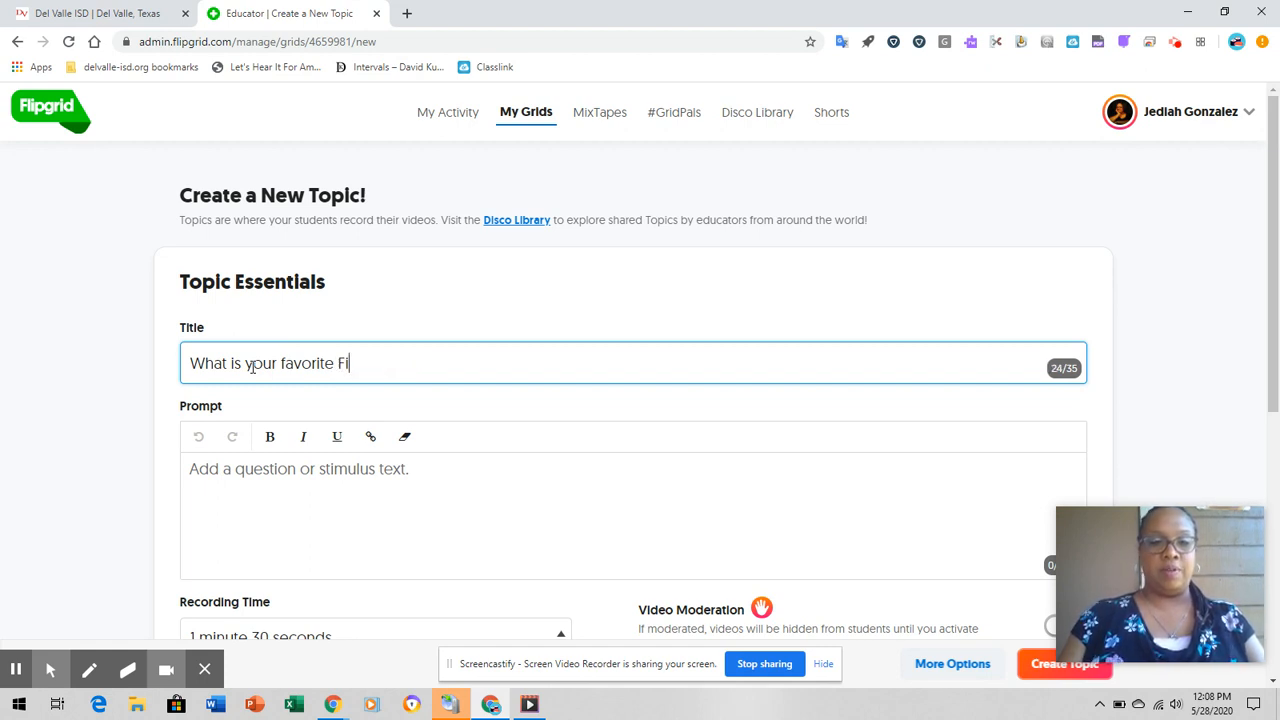
key("BackSpace")
key("BackSpace")
key("BackSpace")
key("BackSpace")
key("BackSpace")
key("BackSpace")
key("BackSpace")
key("BackSpace")
key("BackSpace")
key("BackSpace")
key("BackSpace")
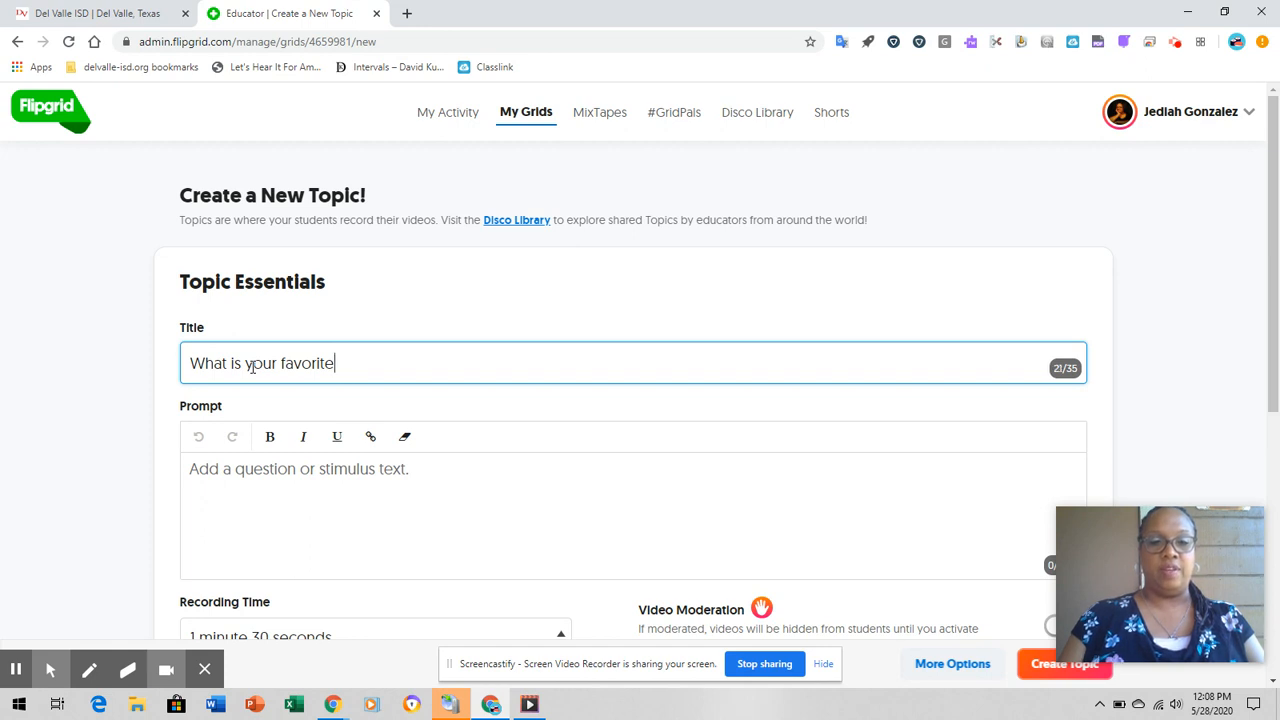
type("r ")
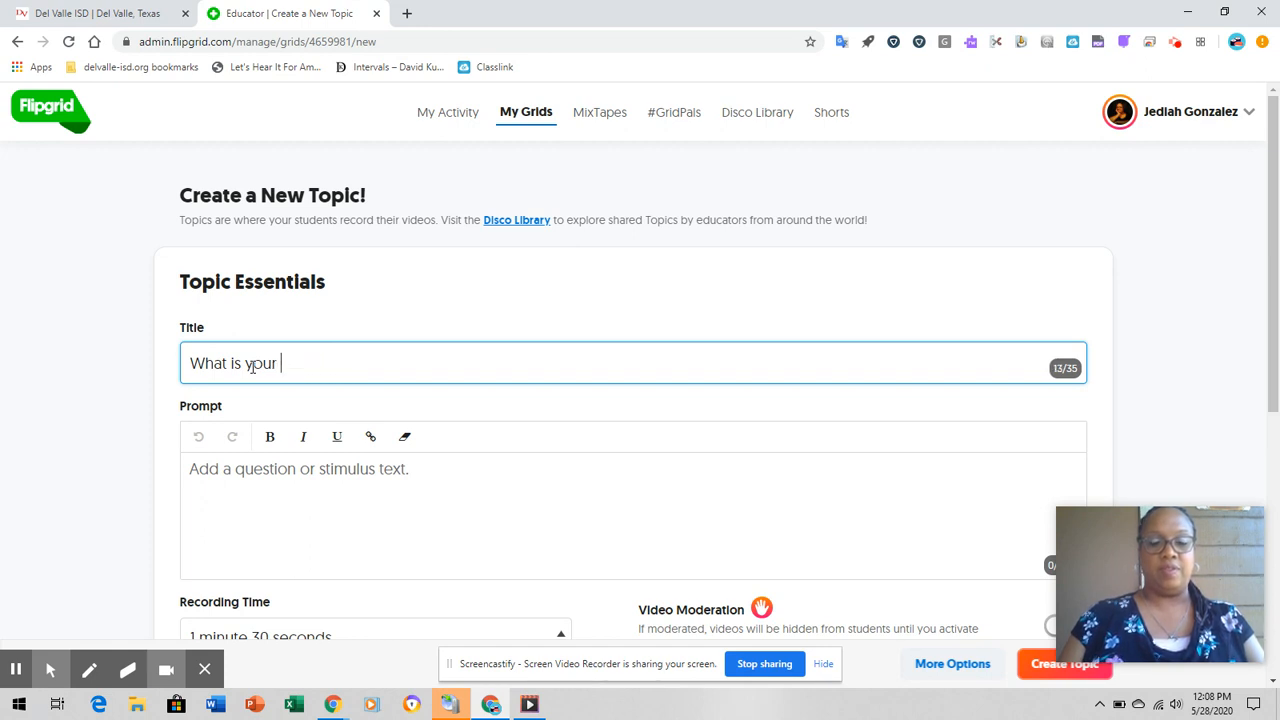
type("Fine ")
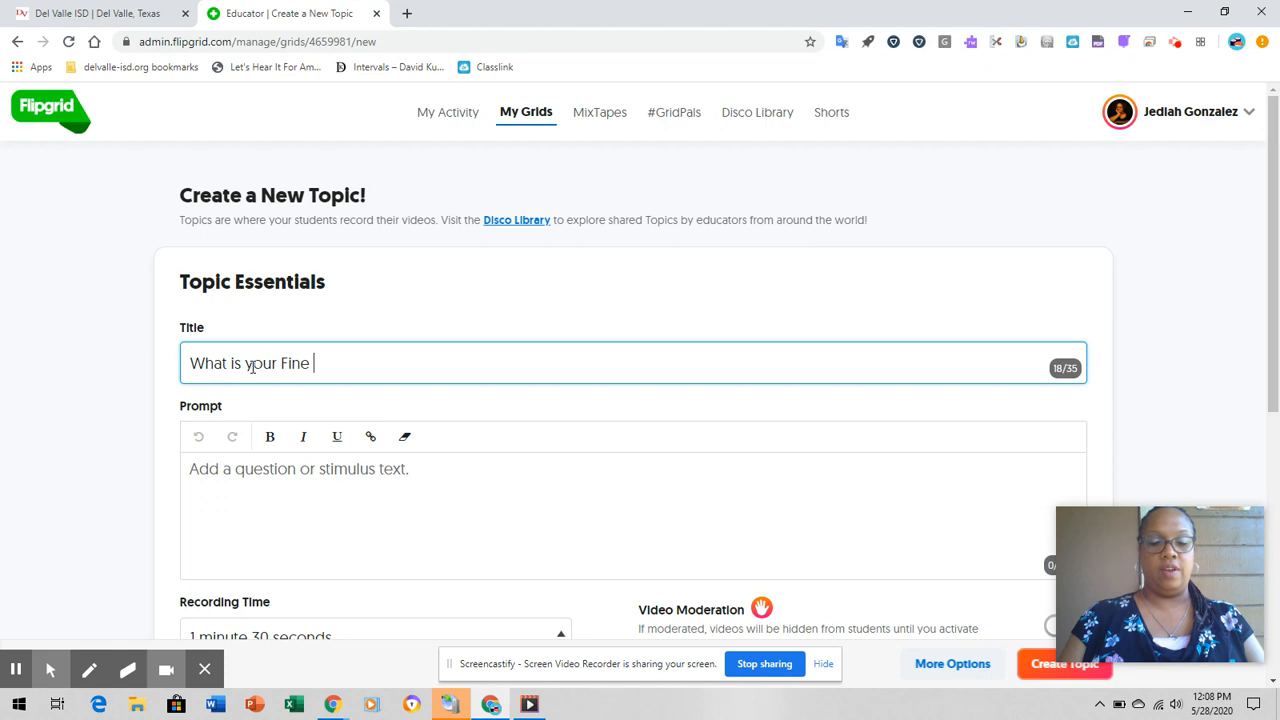
type("Arts D")
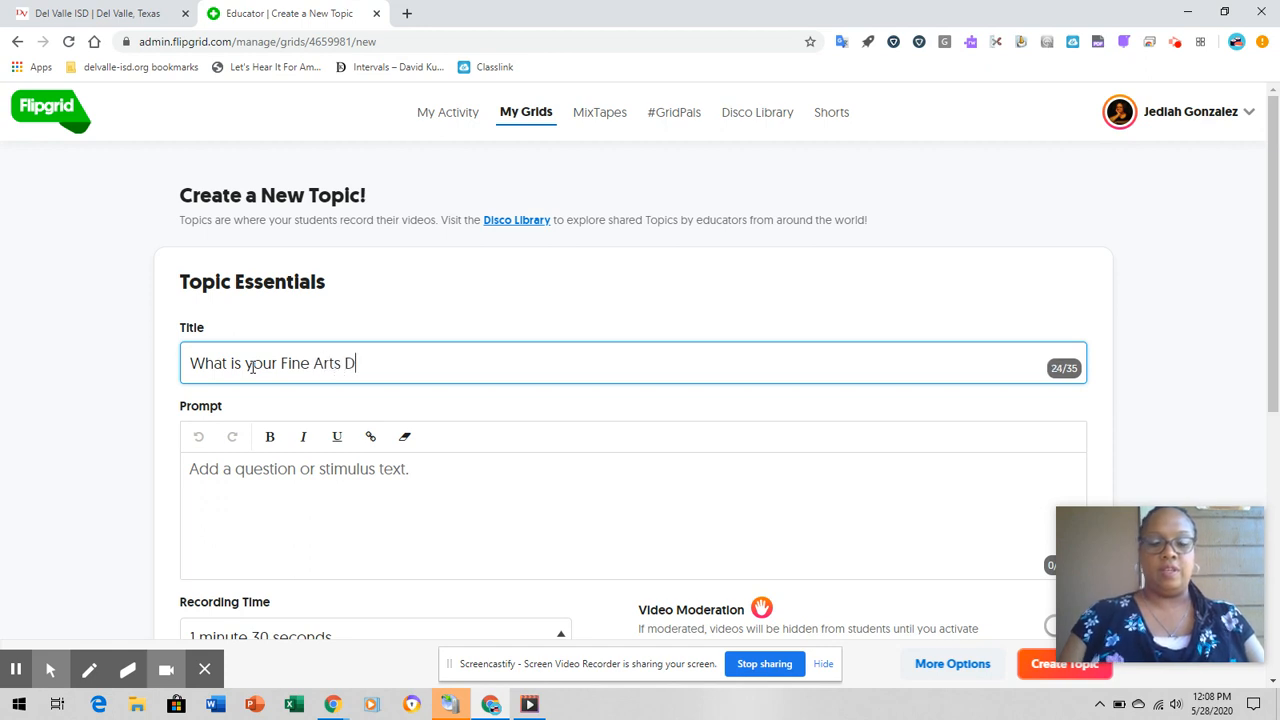
type("iscipline")
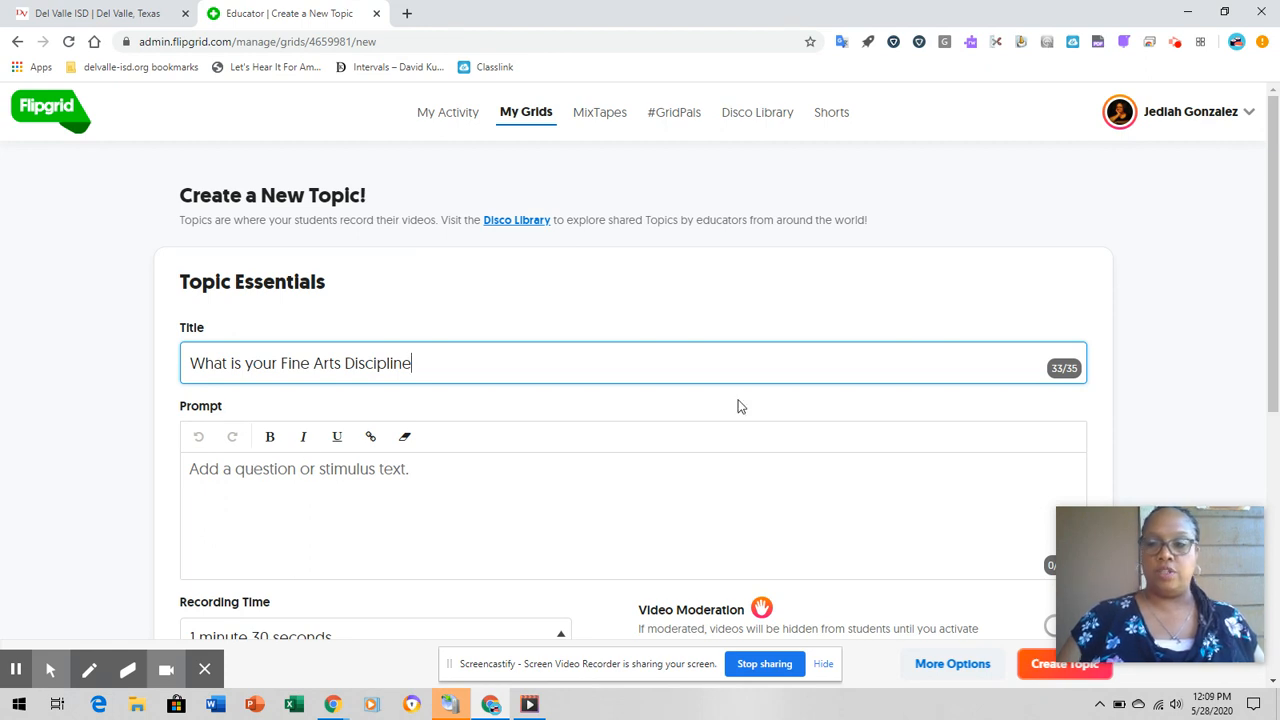
- Set the topic's recording time to 30 seconds
left_click_drag(1268, 189, 1271, 358)
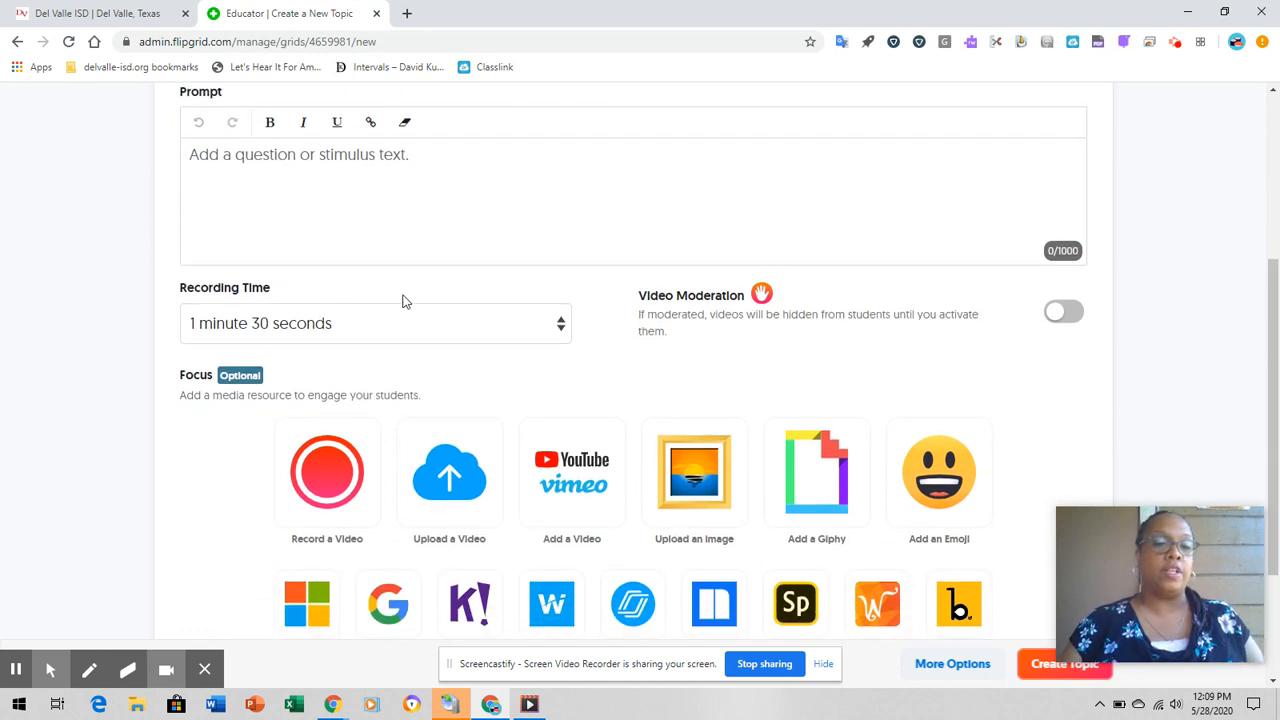
left_click(561, 329)
left_click(561, 328)
left_click(560, 324)
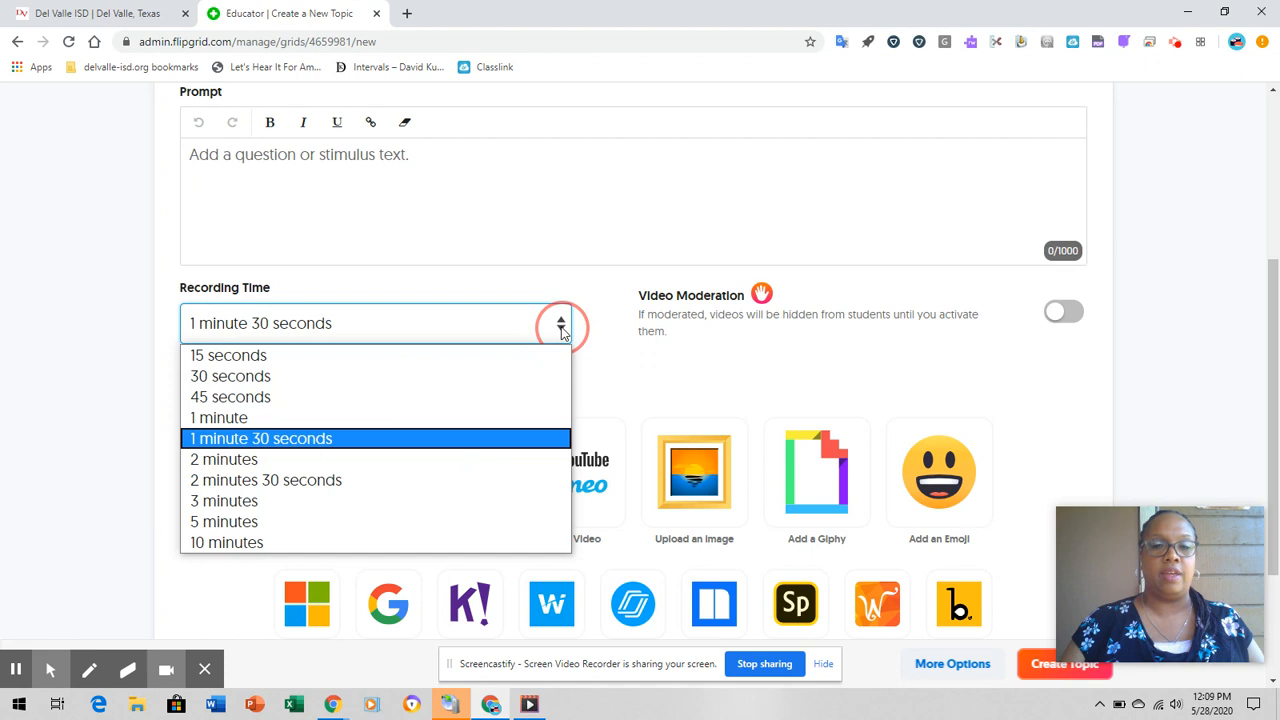
left_click(297, 376)
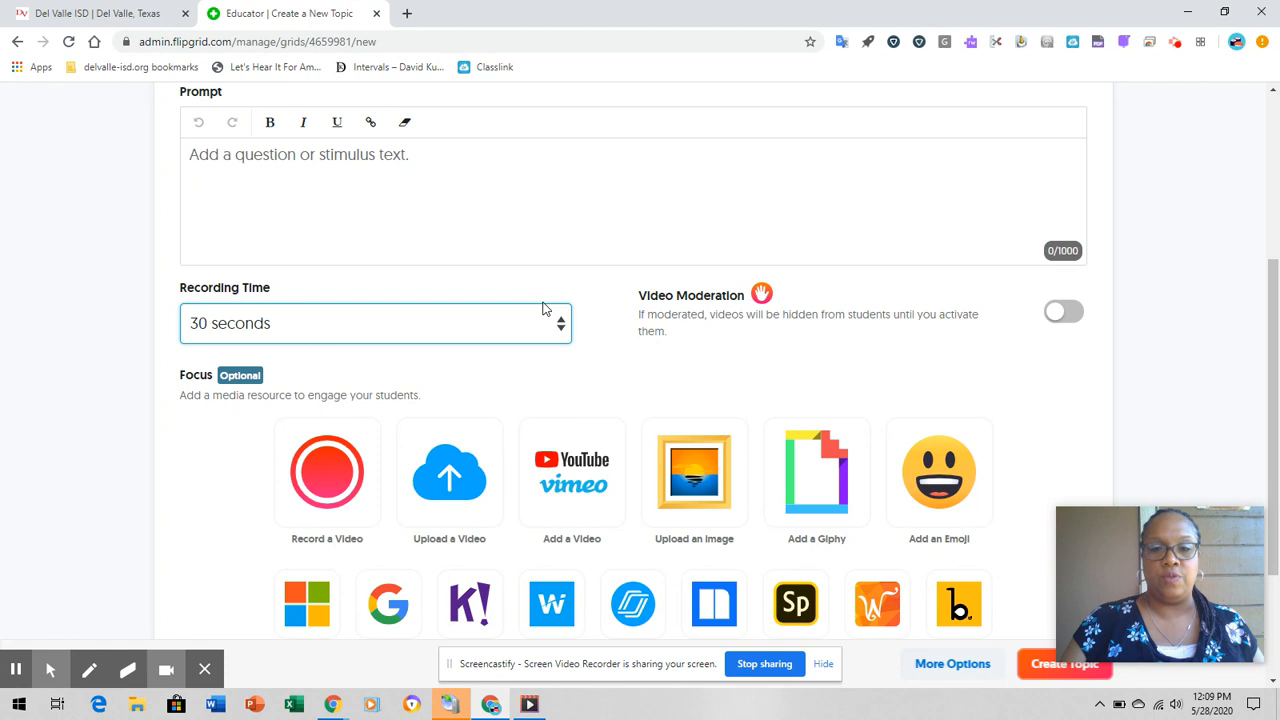
- Set the recording time to 15 seconds and turn on video moderation for the topic
left_click(561, 327)
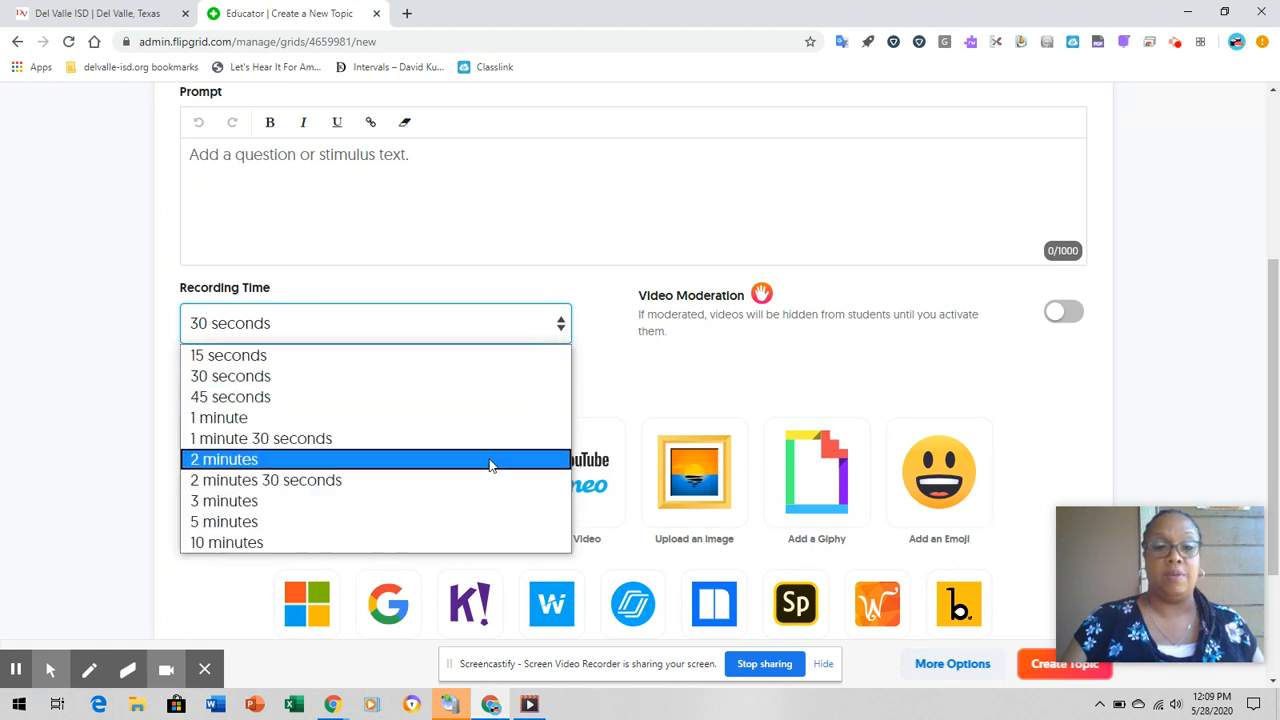
left_click(517, 358)
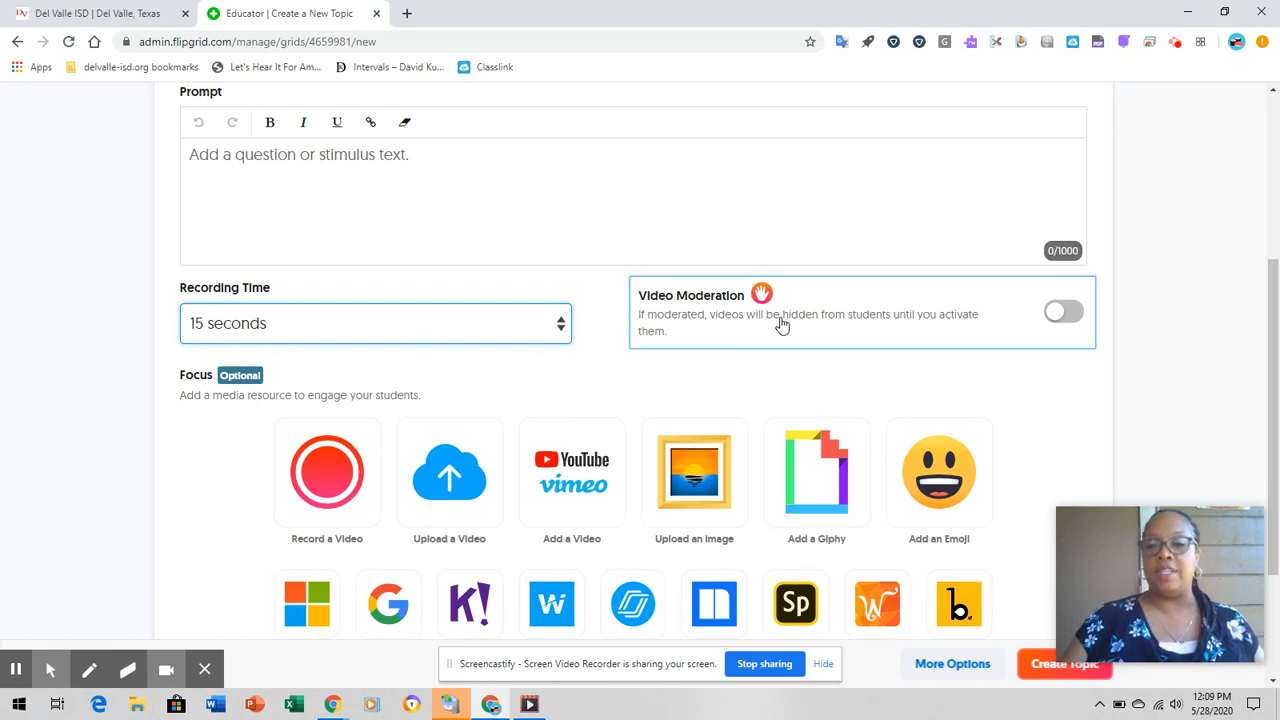
left_click(1078, 320)
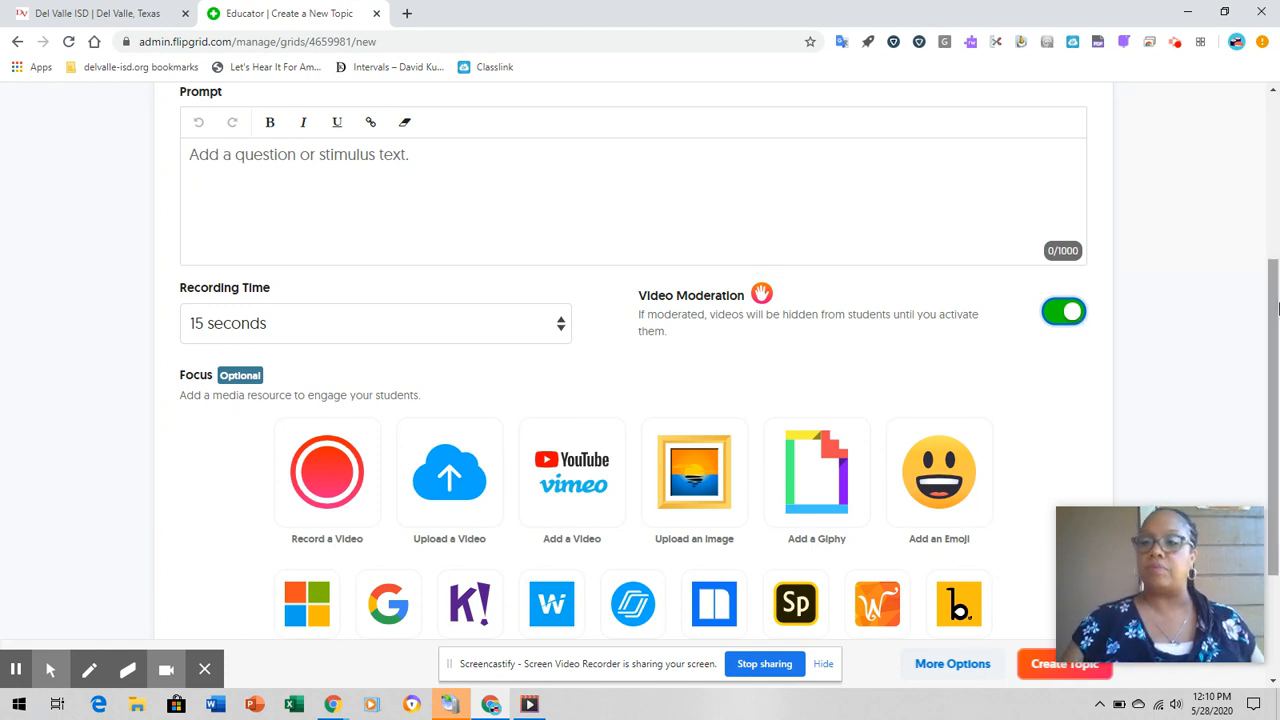
- Try to create the topic with the prompt left empty and no focus media added
left_click_drag(1272, 300, 1274, 395)
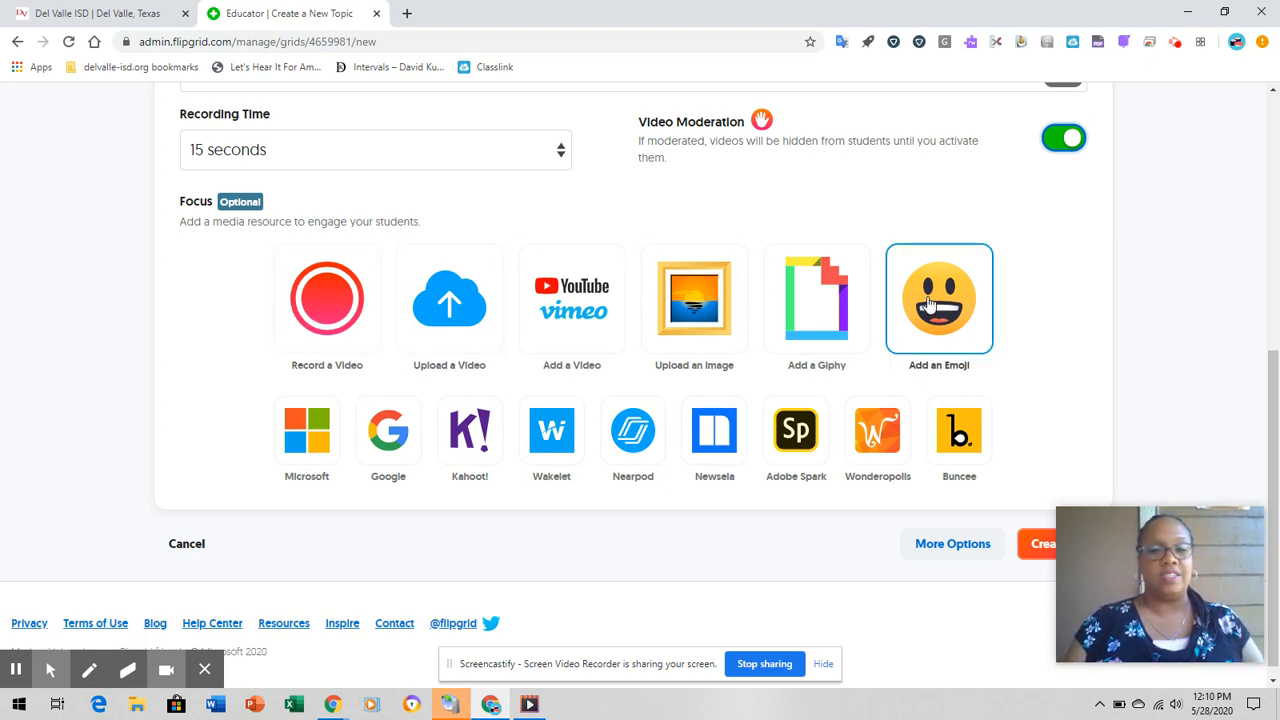
left_click_drag(1272, 421, 1248, 506)
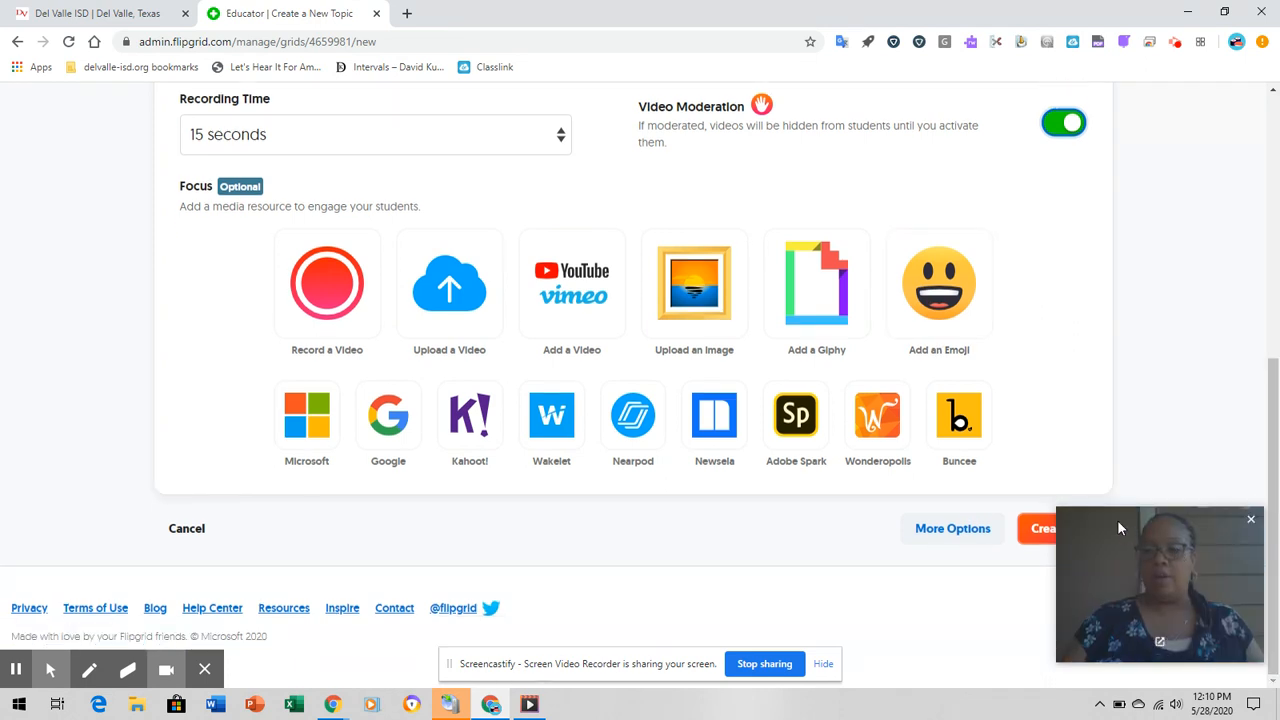
left_click(1043, 528)
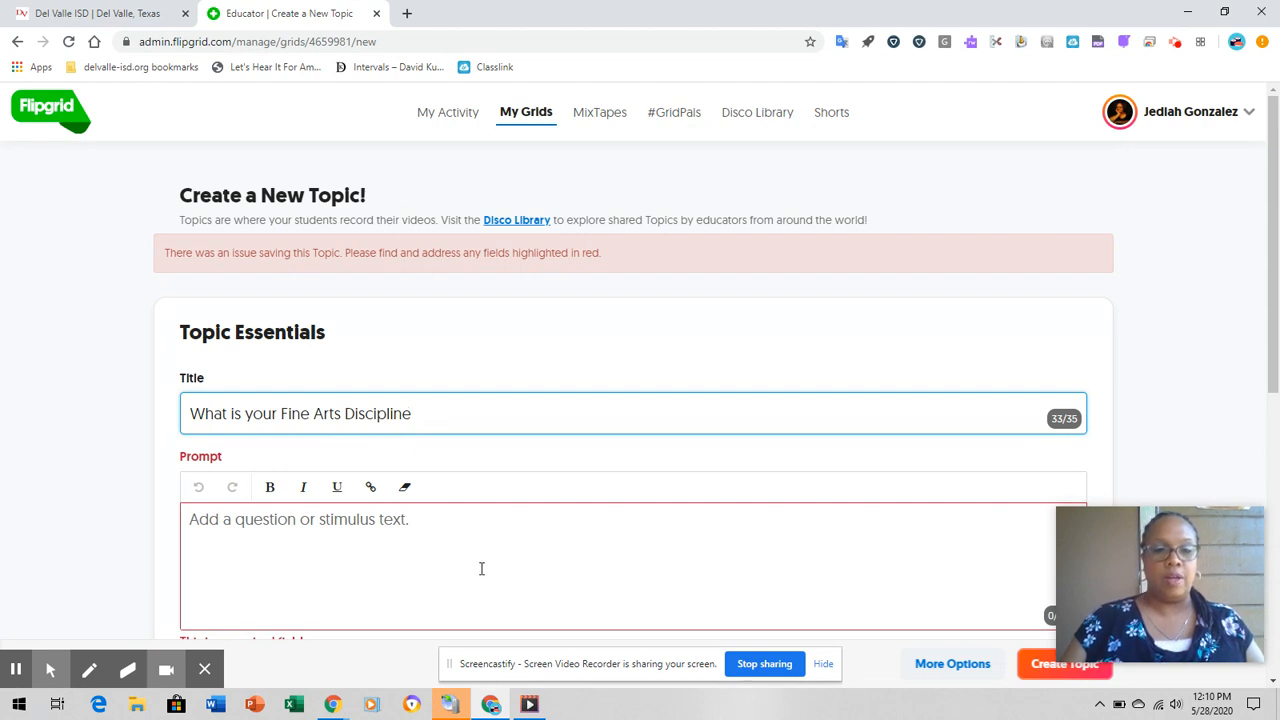
- Enter the prompt "Just tell me your favorite Fine Arts Discipline", create the topic and dismiss its sharing dialog
left_click(415, 522)
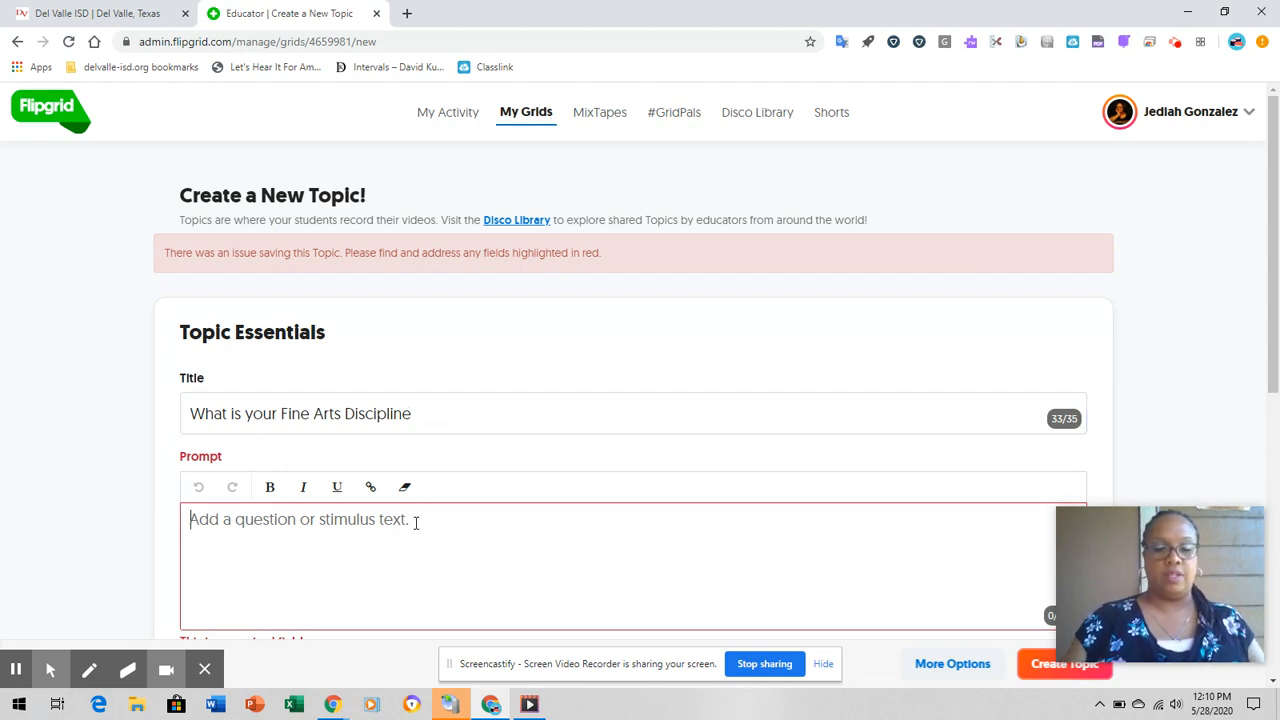
type("Just ")
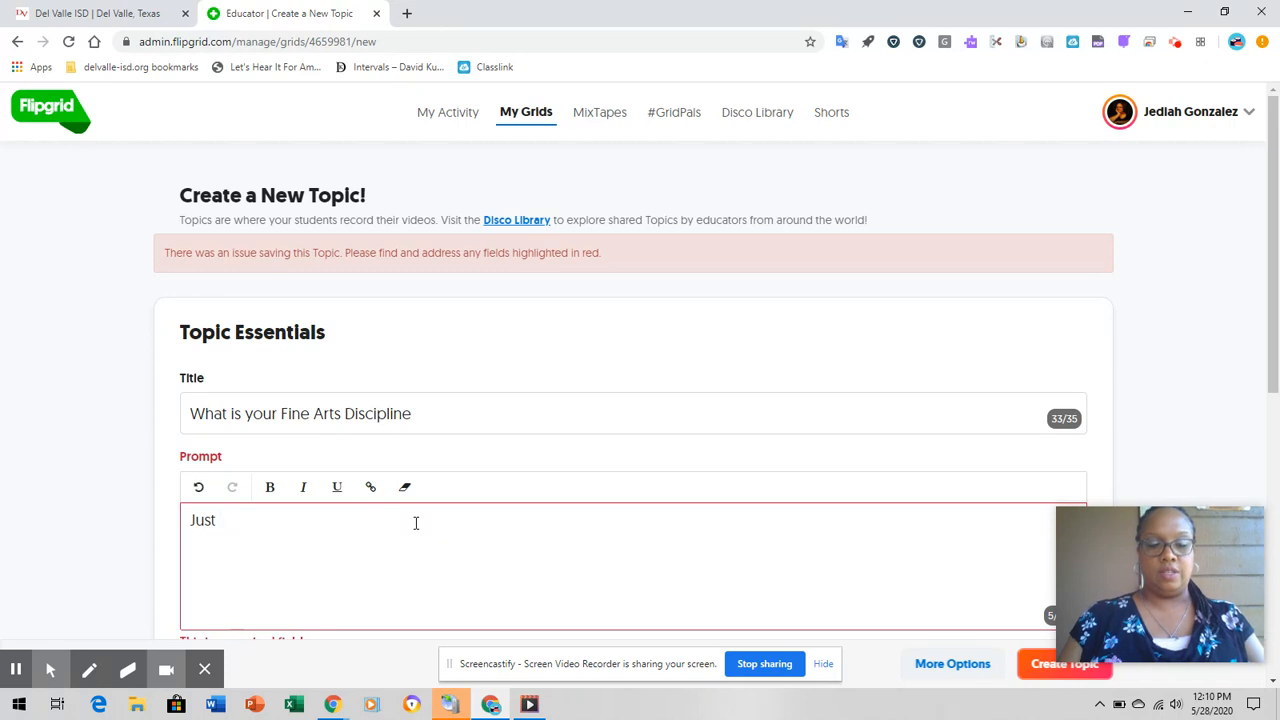
type("tell me your")
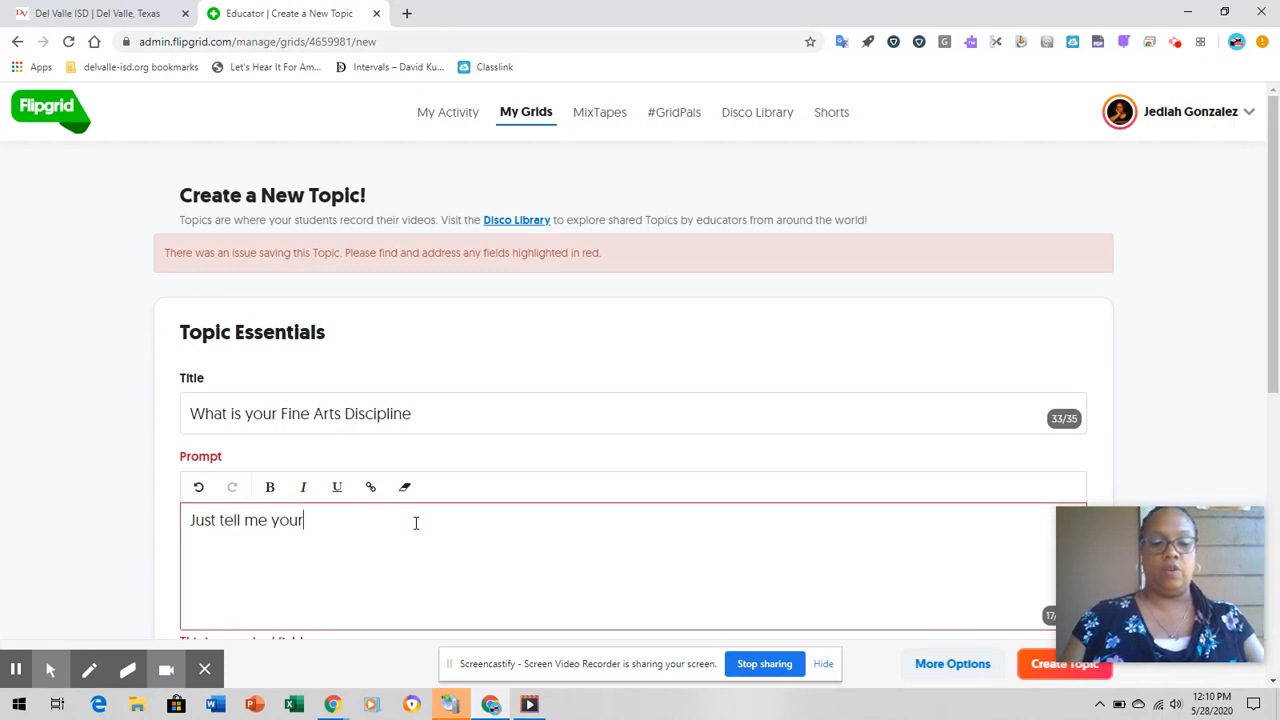
type(" favorit")
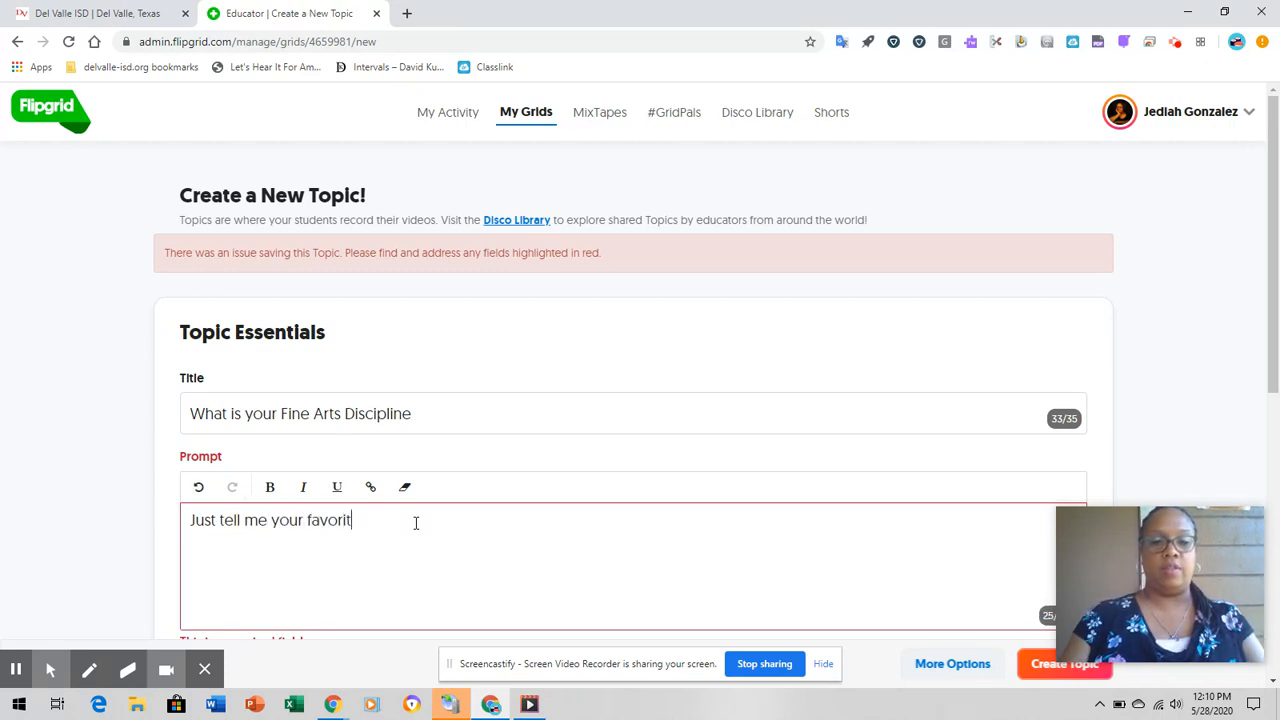
type("e Fine Art")
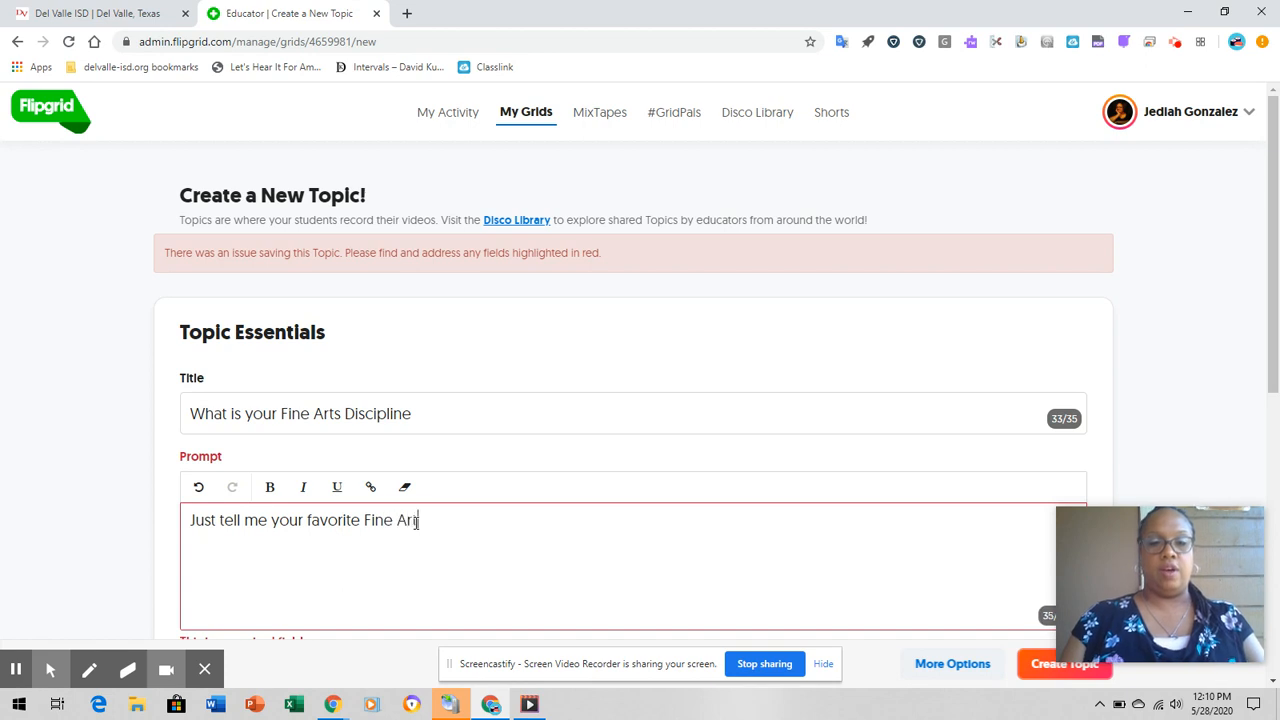
type("s Discipline")
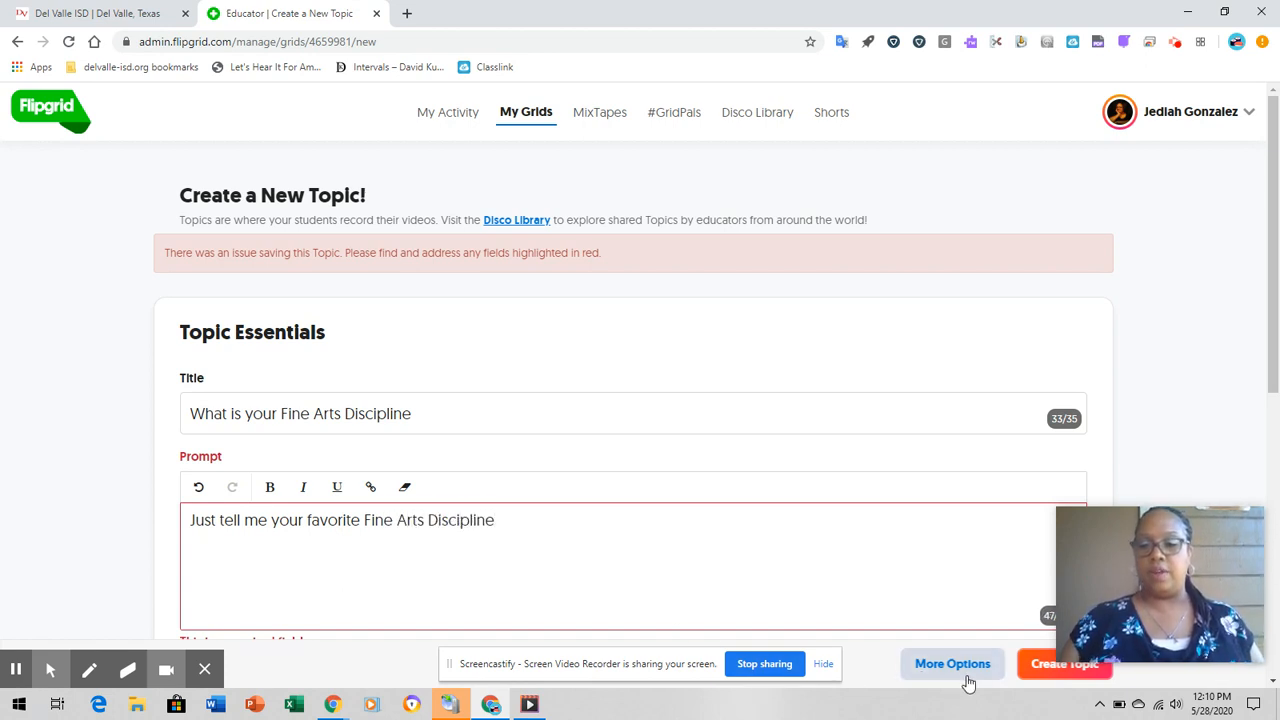
left_click(1044, 665)
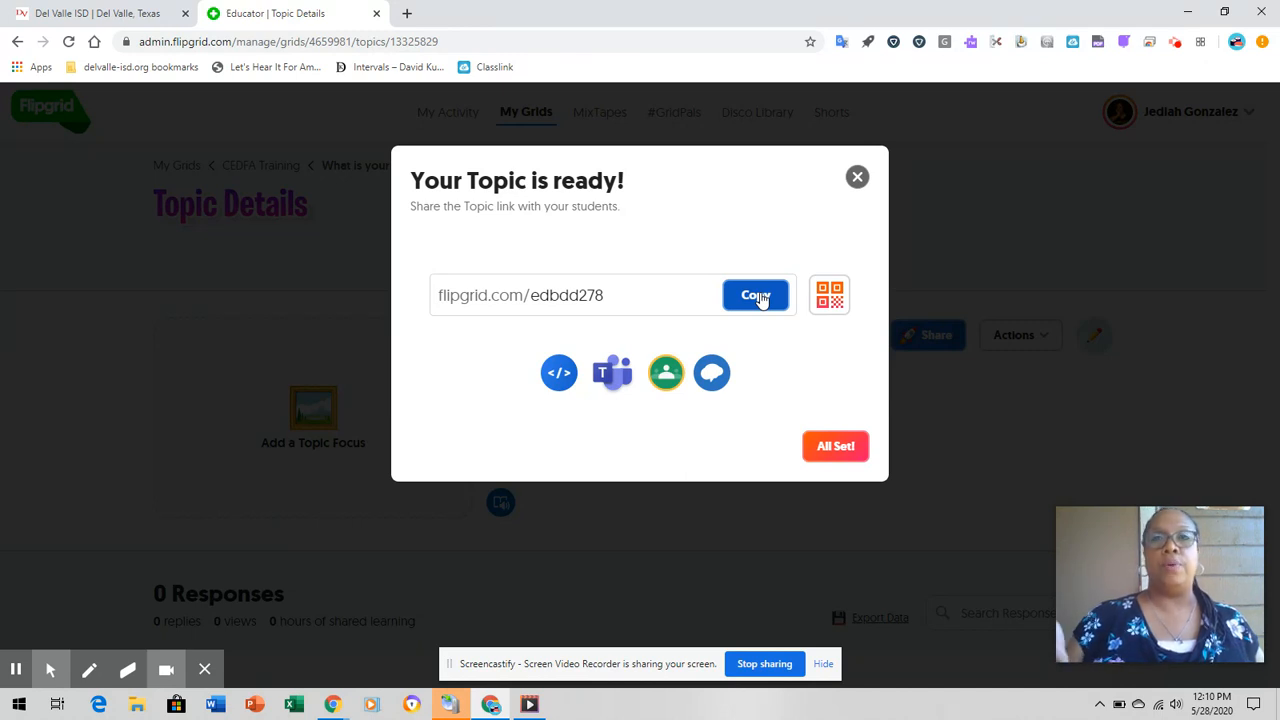
left_click(831, 449)
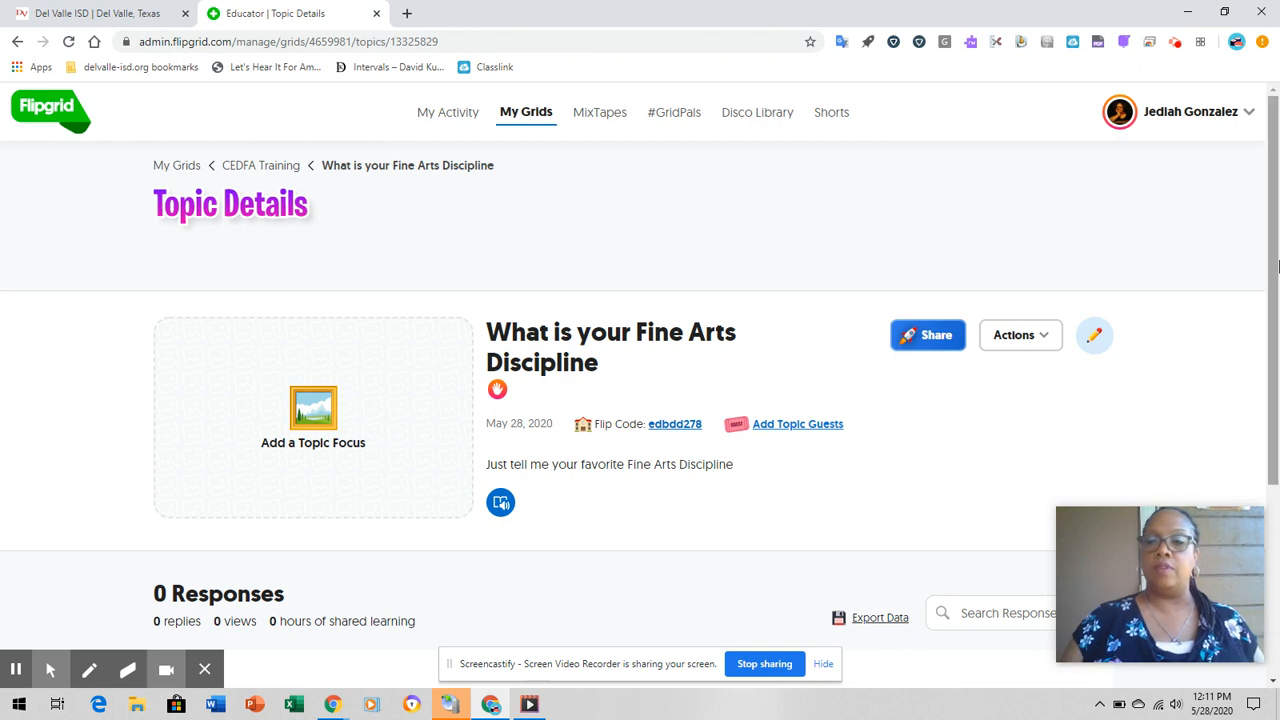
- Open the video recorder for a response to the new topic and allow microphone and camera access
left_click_drag(1273, 187, 1275, 213)
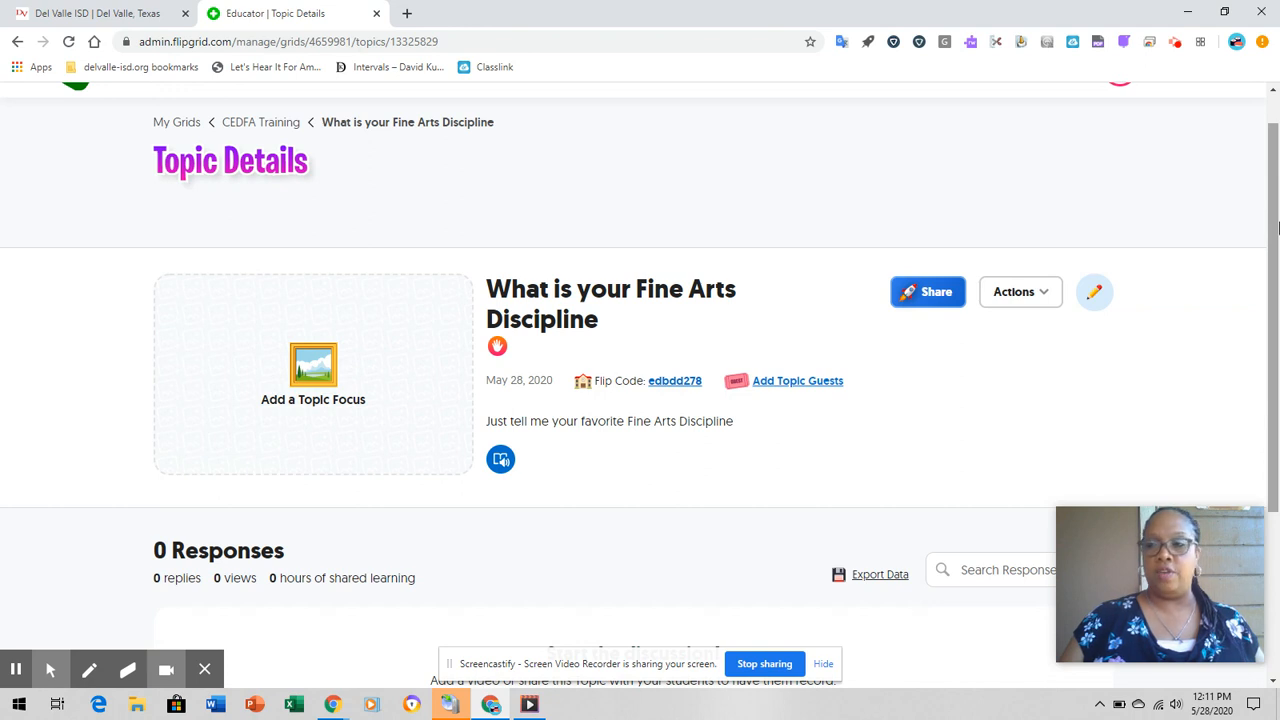
left_click_drag(1272, 247, 1277, 183)
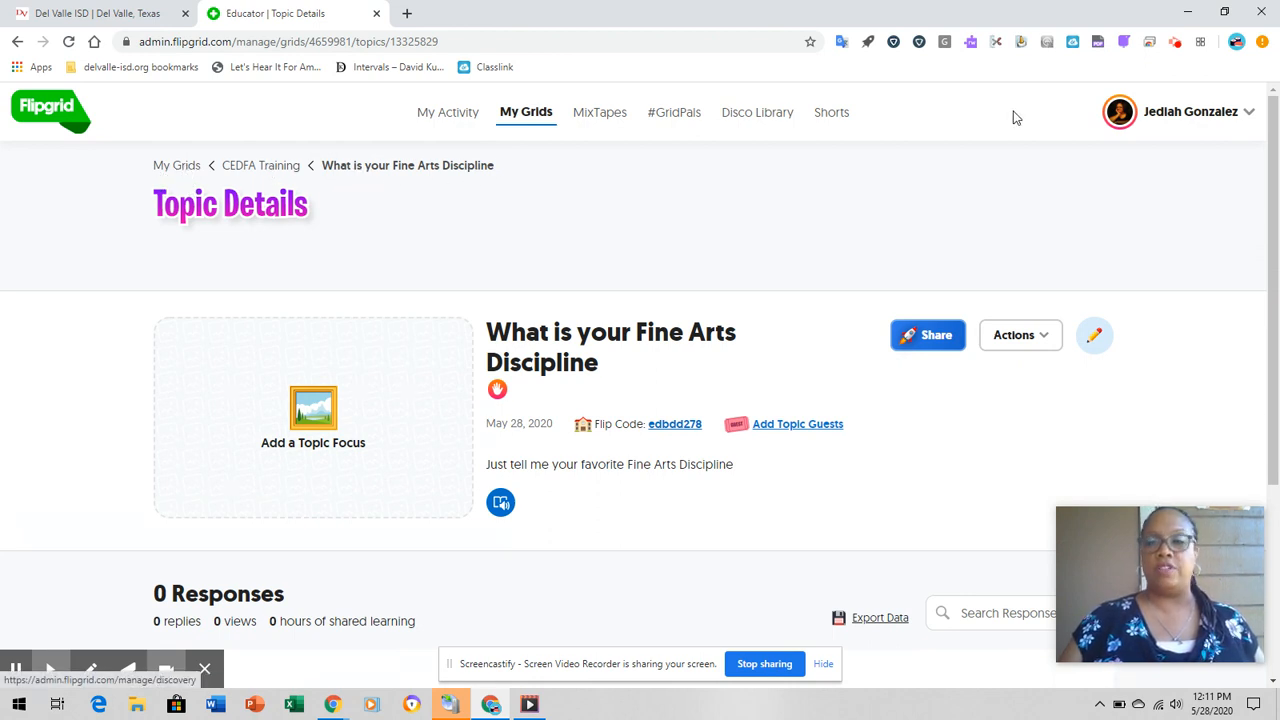
left_click_drag(1273, 120, 1254, 278)
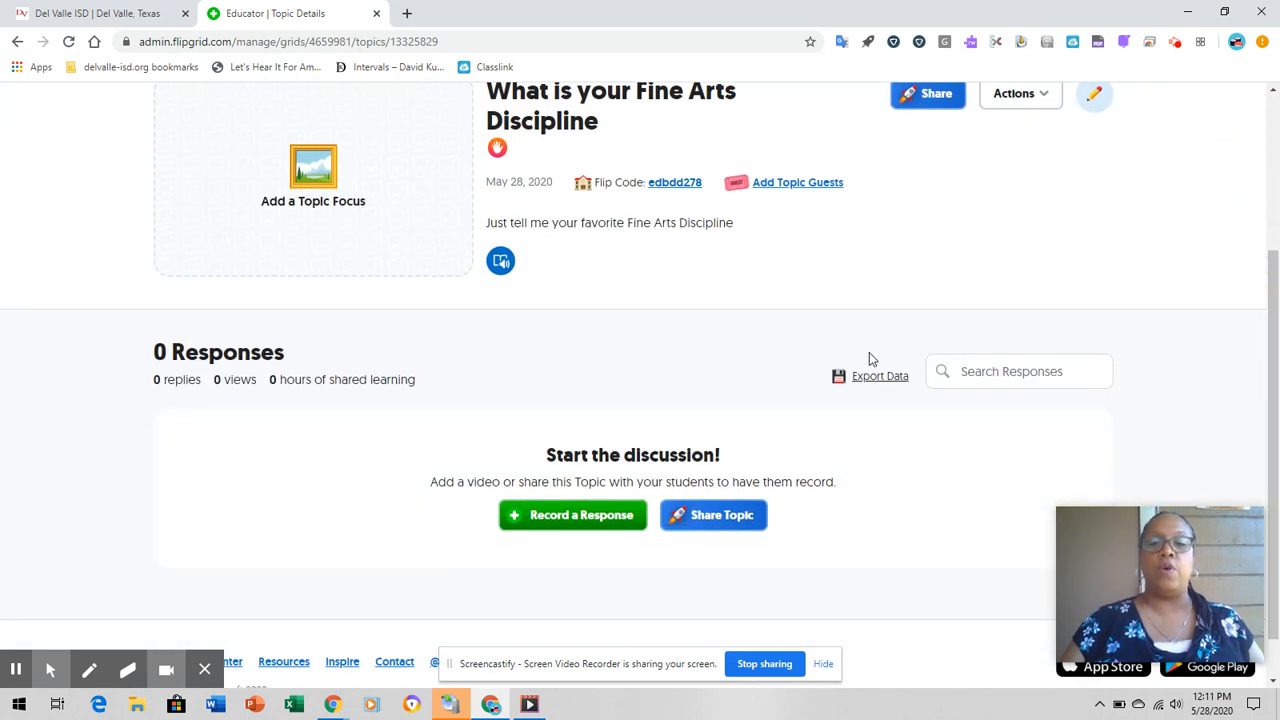
left_click(570, 519)
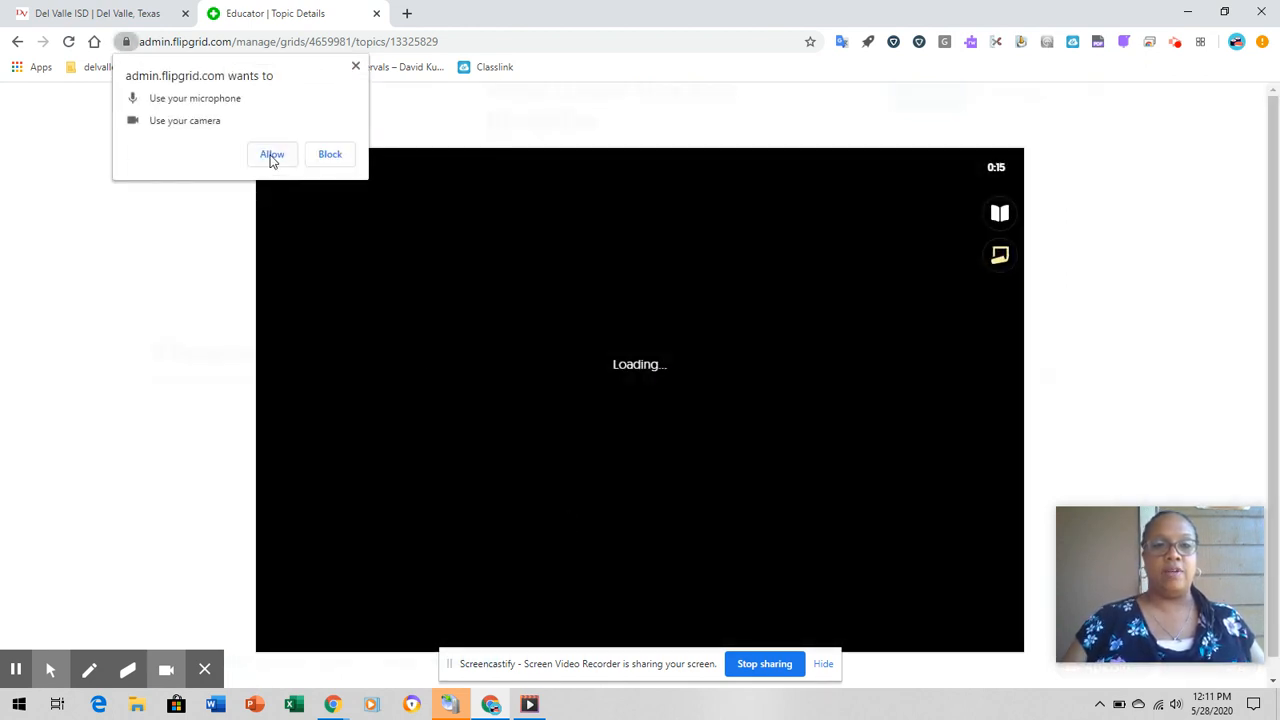
left_click(271, 157)
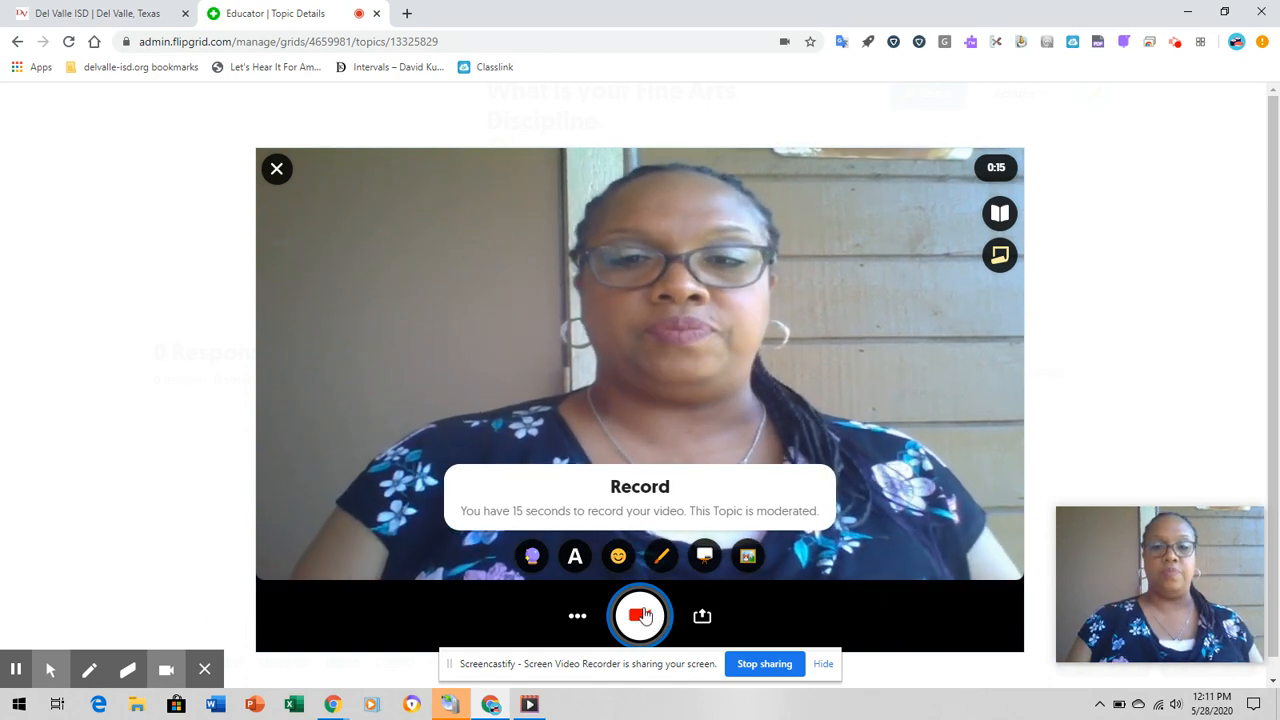
- Record a video response about 9 seconds long and accept the clip in the review without editing it
left_click(640, 614)
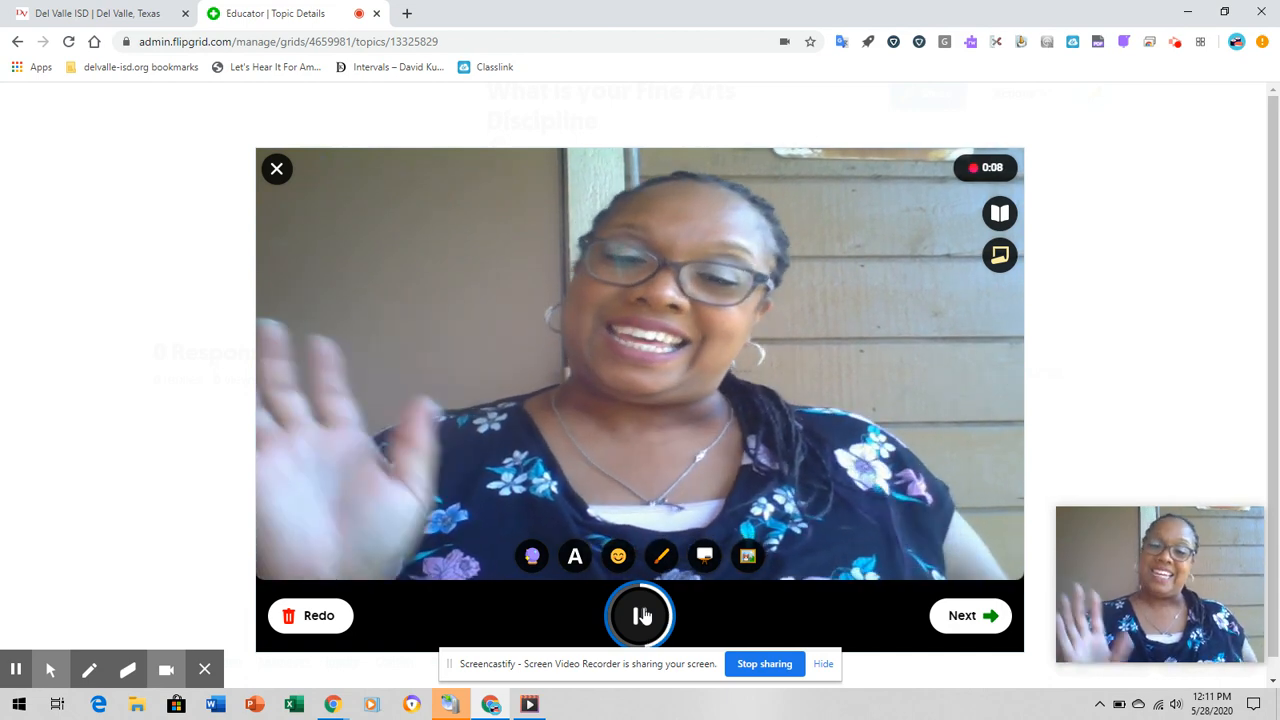
left_click(645, 615)
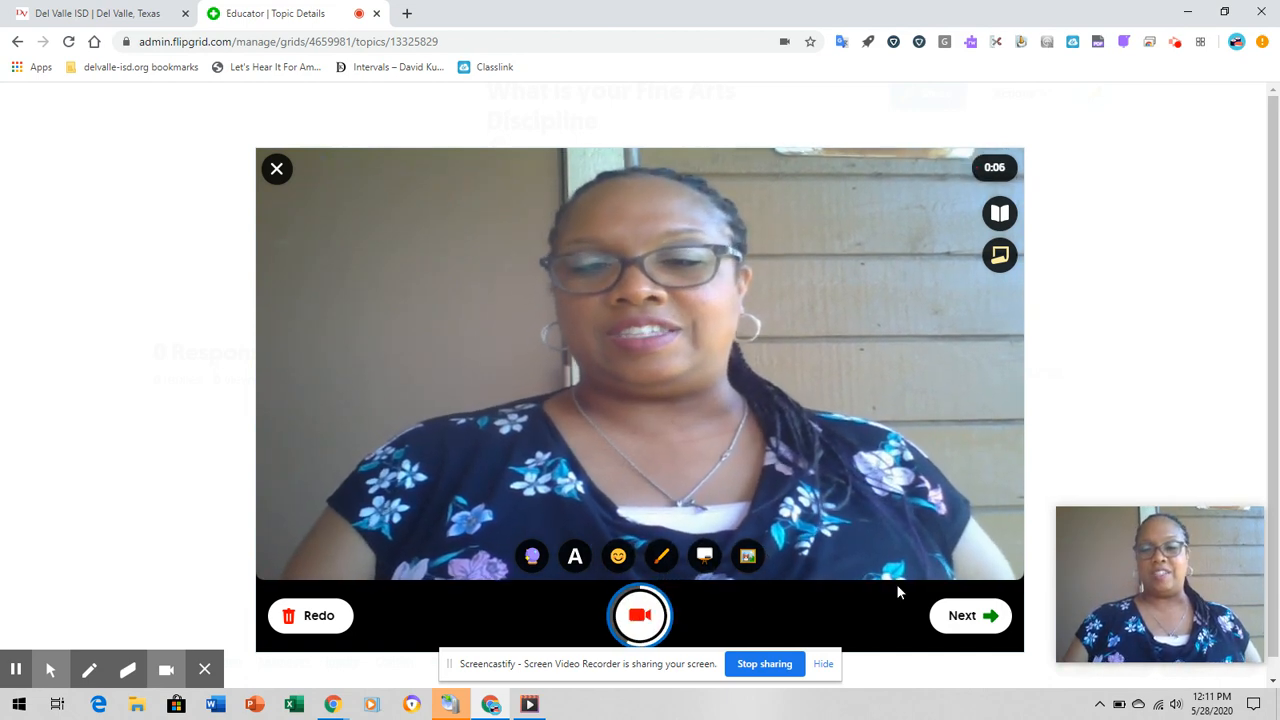
left_click(986, 615)
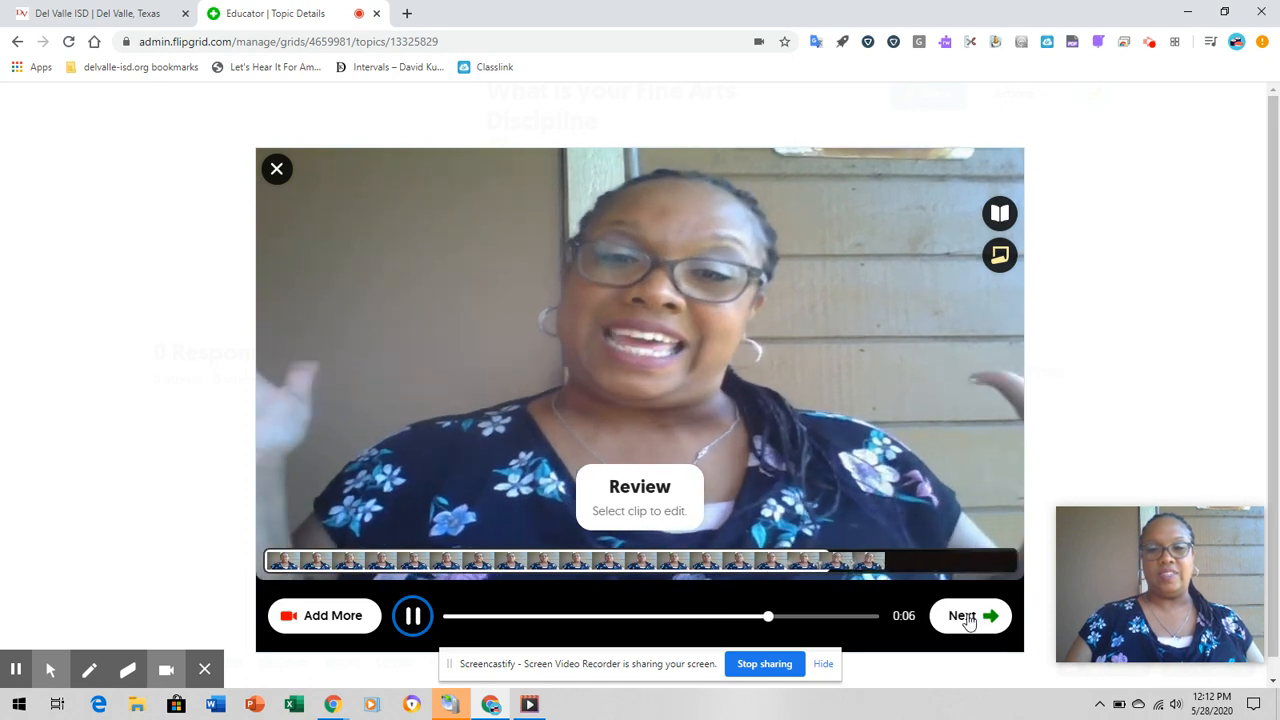
left_click(964, 616)
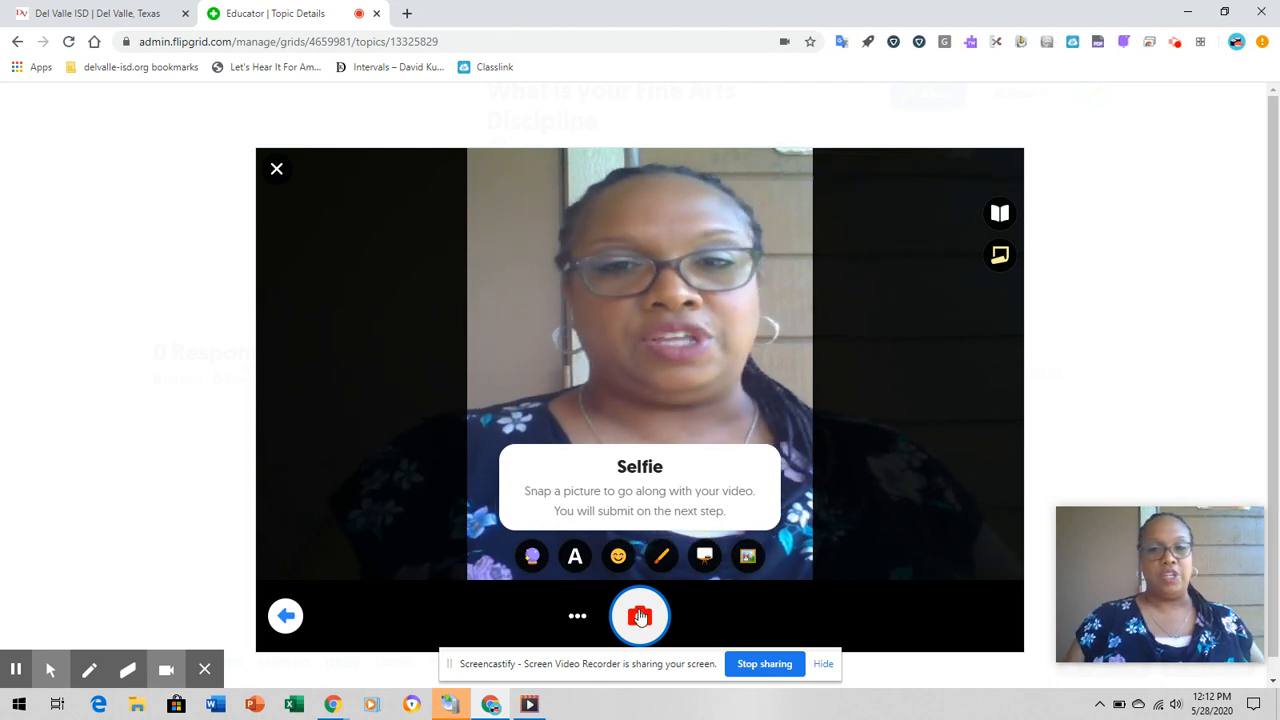
- Take a selfie to go with the response and submit the video with title and link left blank
left_click(640, 617)
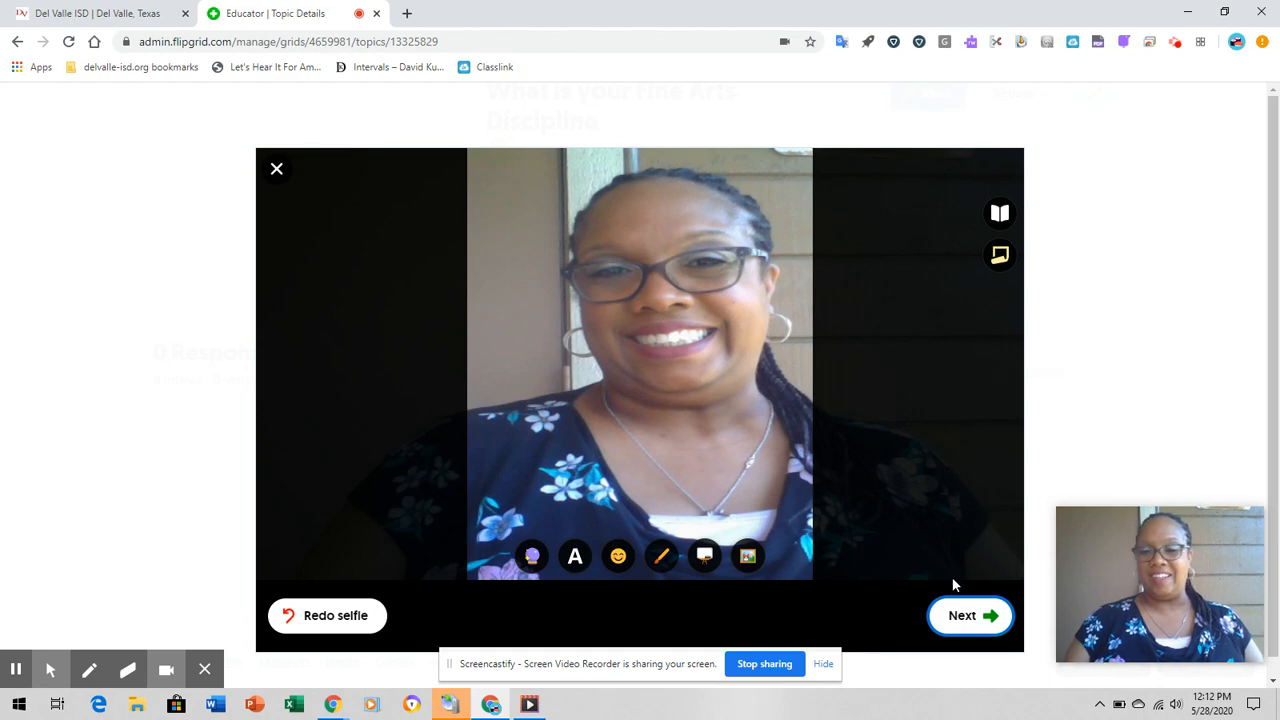
left_click(963, 615)
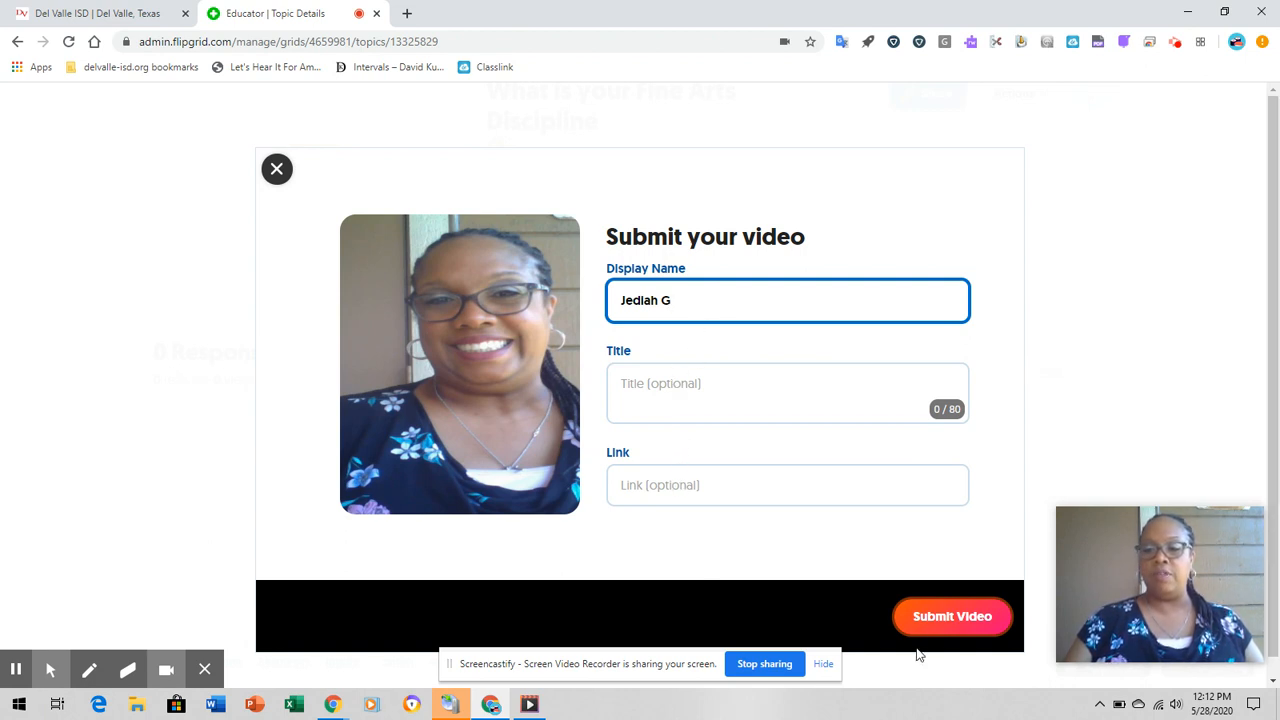
left_click(942, 616)
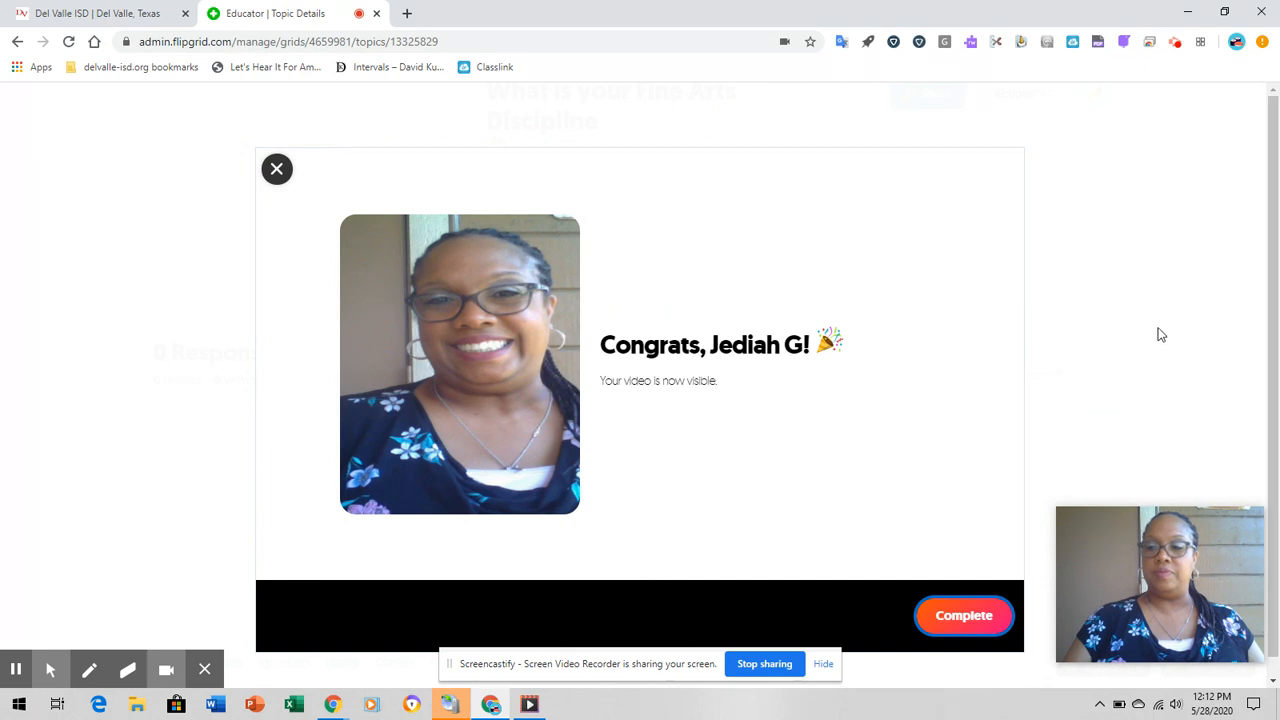
- Complete the video response submission and return to the overview of all grids
left_click(945, 616)
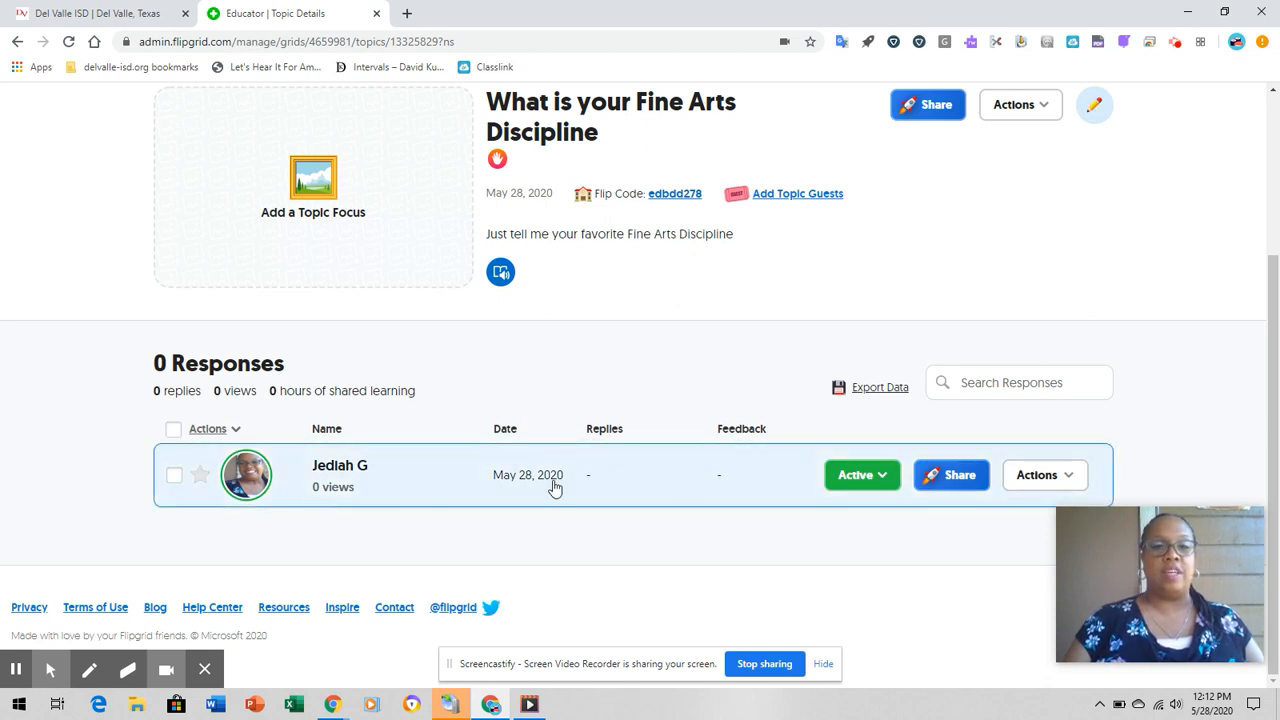
left_click_drag(1274, 343, 1274, 172)
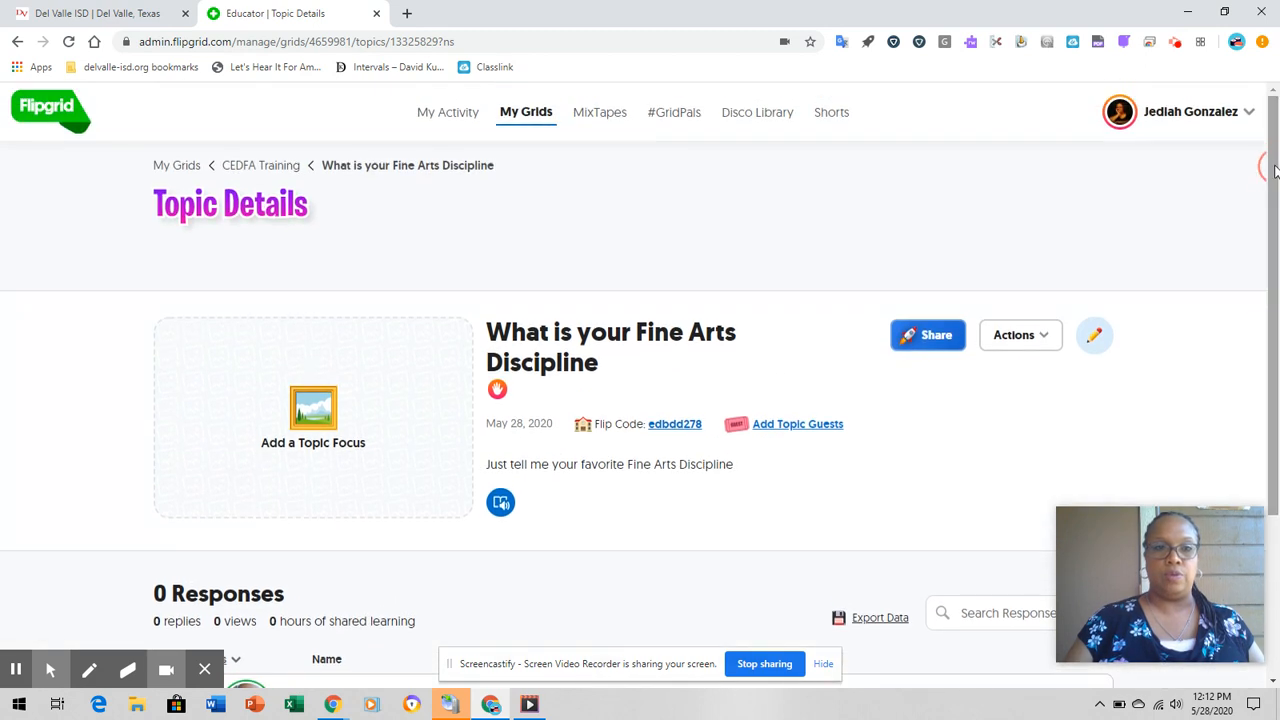
left_click(172, 166)
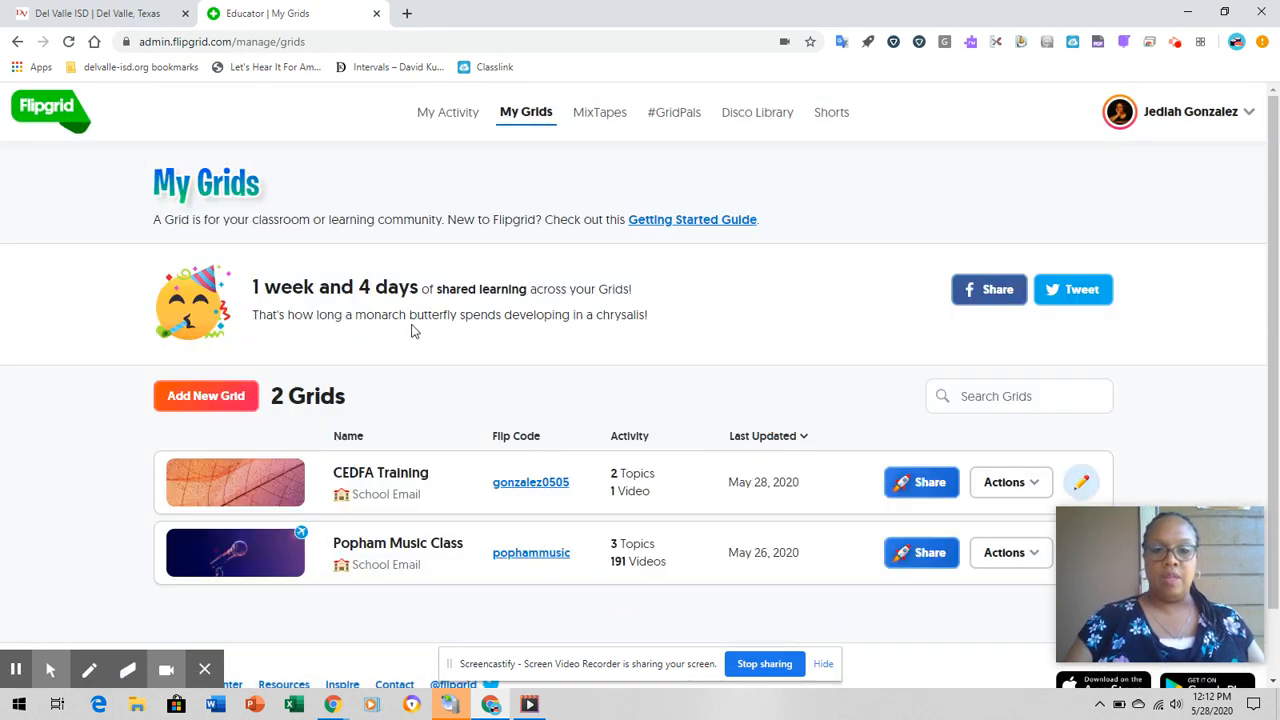
- In the Popham Music Class grid, try to view the Popham's Got Talent Variety Show topic and return to the grid's topic list
left_click(232, 562)
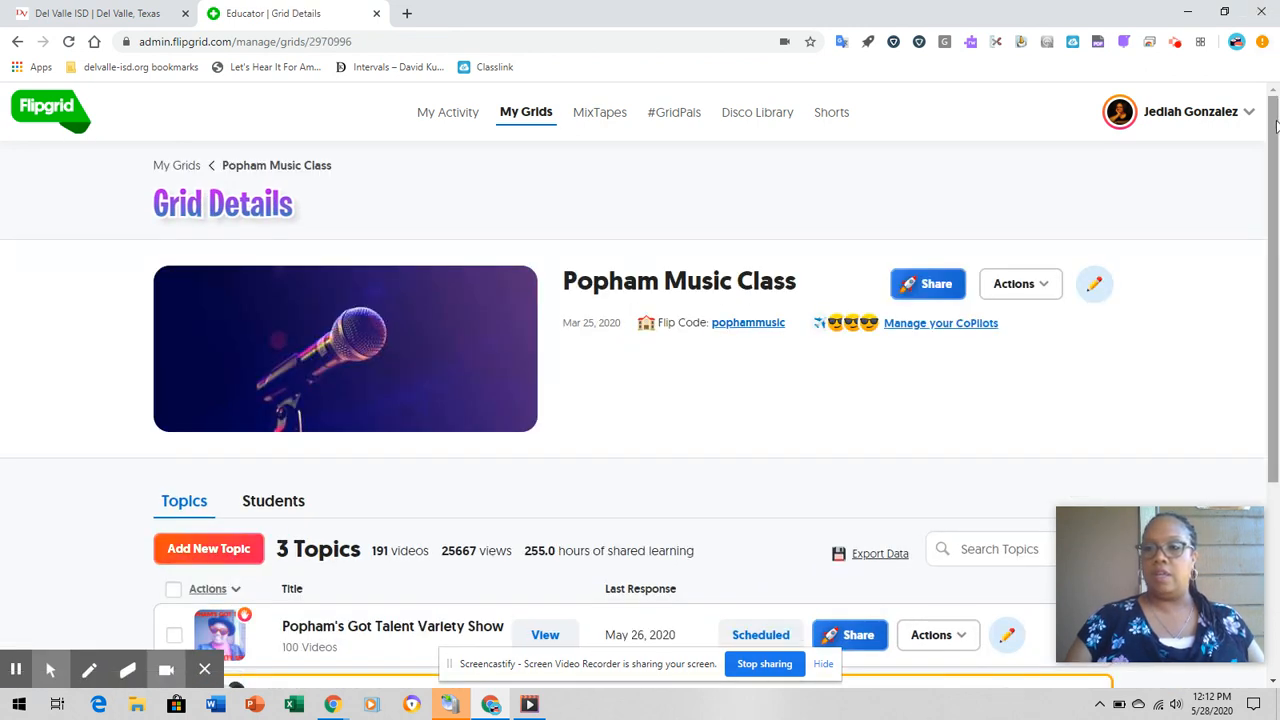
left_click_drag(1275, 128, 1275, 293)
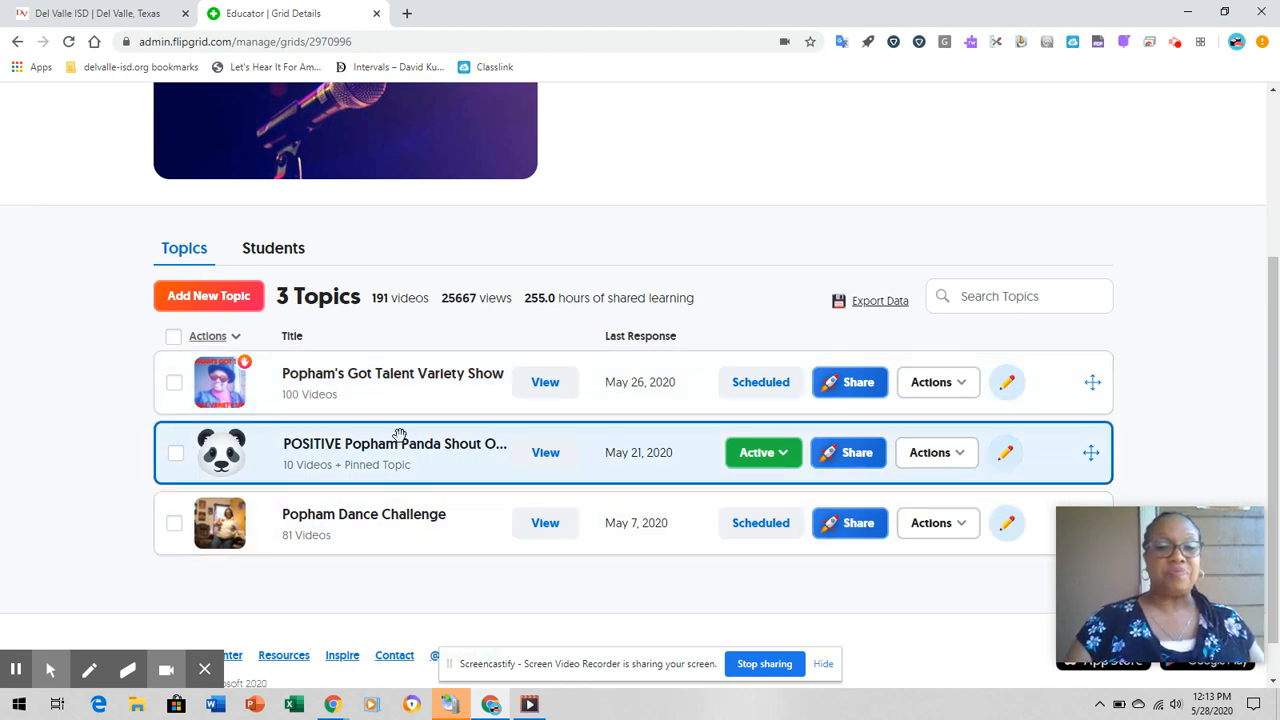
left_click(543, 391)
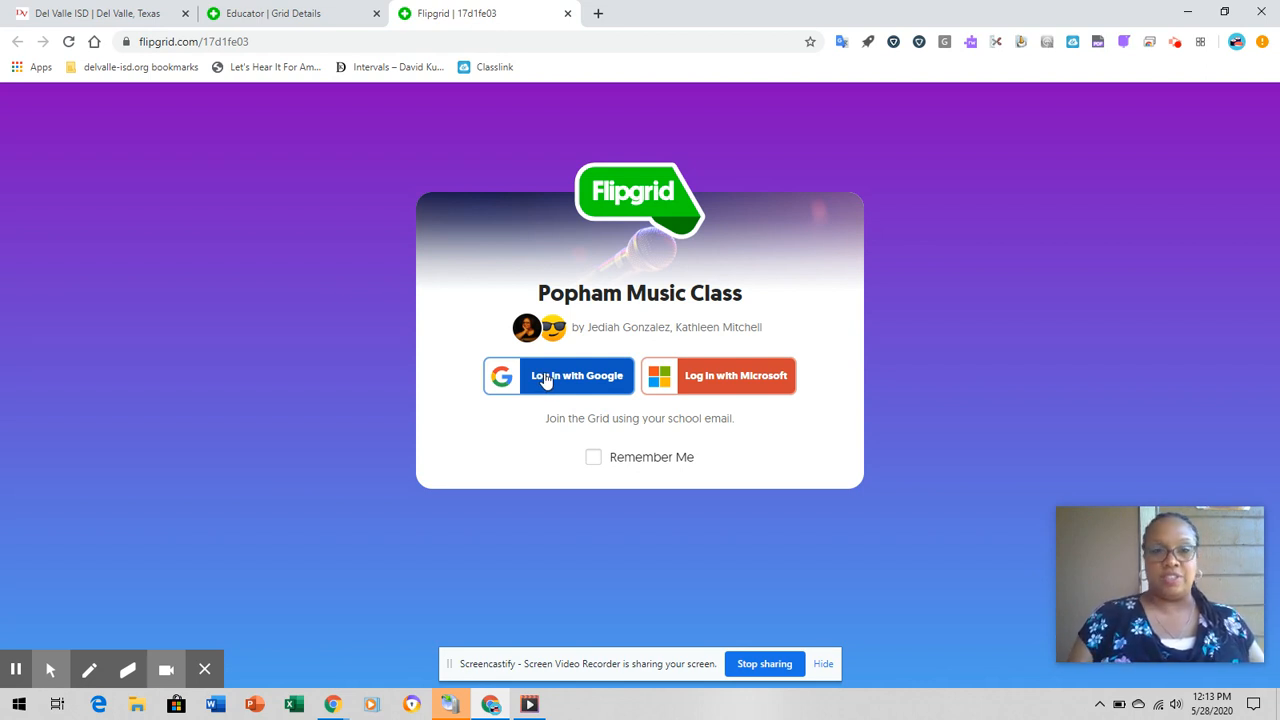
left_click(318, 21)
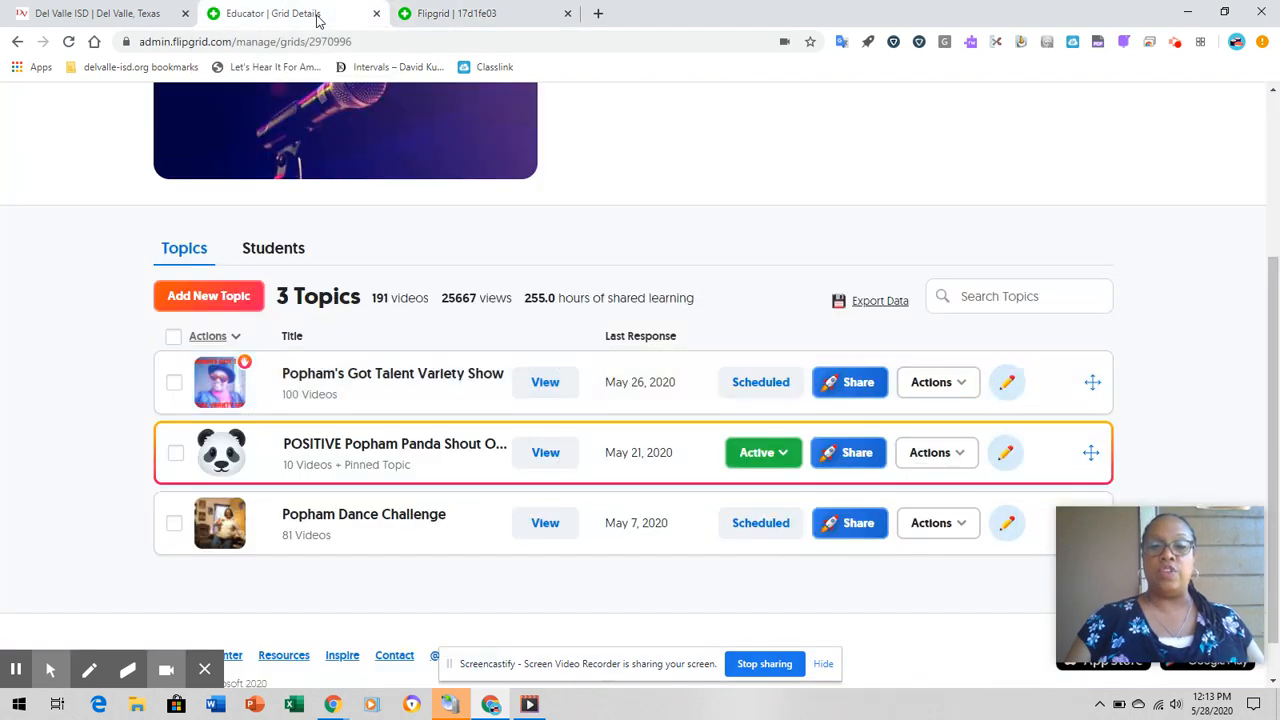